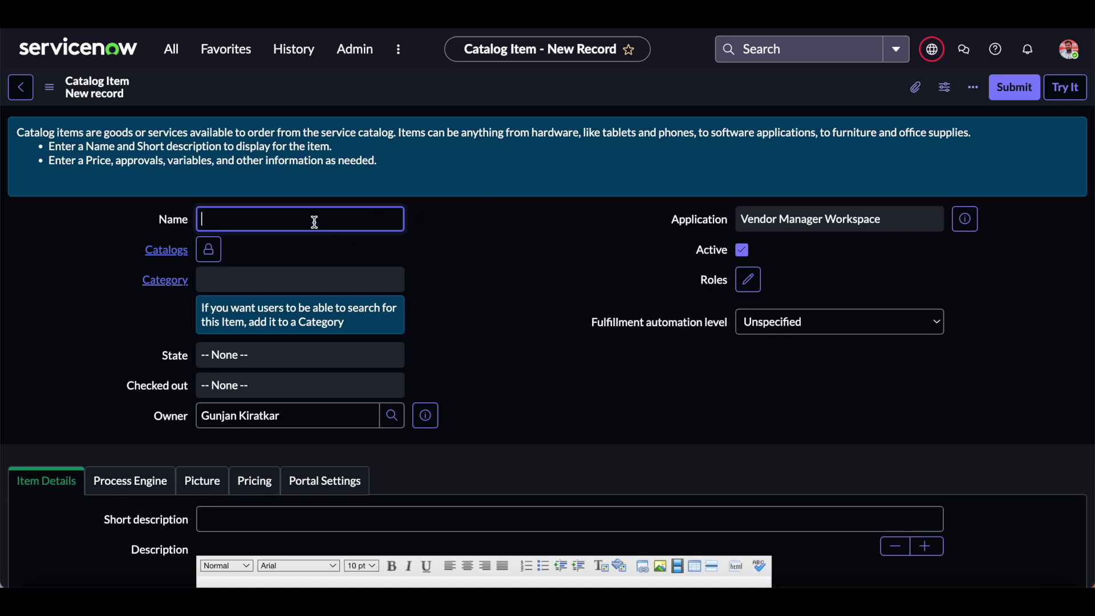
- Name the new catalog item "Import User Data" and assign it to the Service Catalog
{"action": "type", "text": "Import User Data"}
{"action": "left_click", "coordinate": [487, 187]}
{"action": "scroll", "coordinate": [463, 253], "scroll_direction": "down", "scroll_amount": 2}
{"action": "scroll", "coordinate": [455, 284], "scroll_direction": "up", "scroll_amount": 1}
{"action": "left_click", "coordinate": [200, 201]}
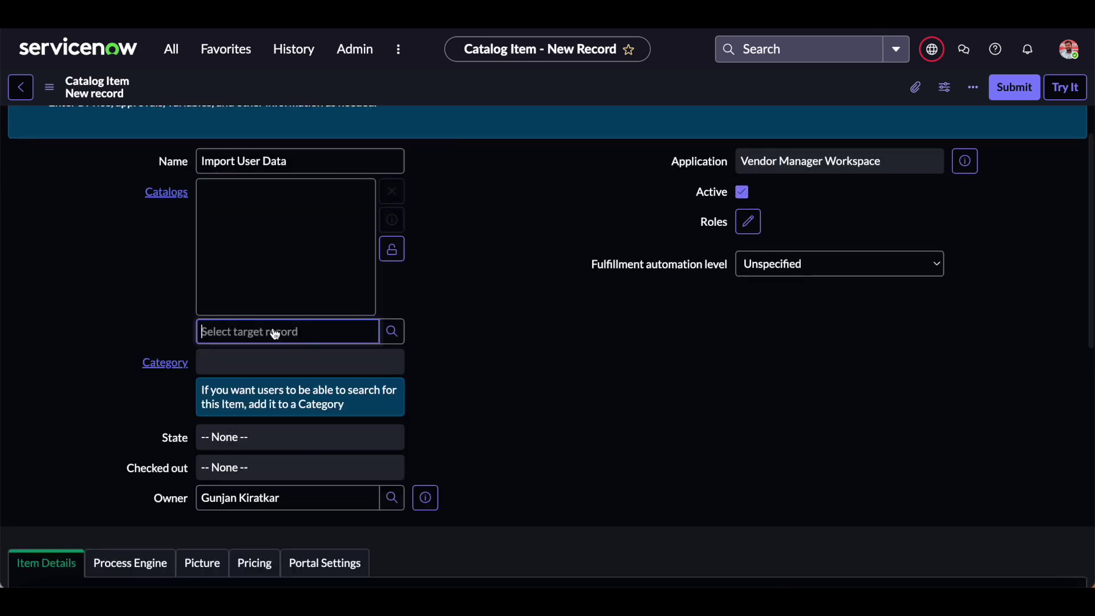
{"action": "left_click", "coordinate": [401, 333]}
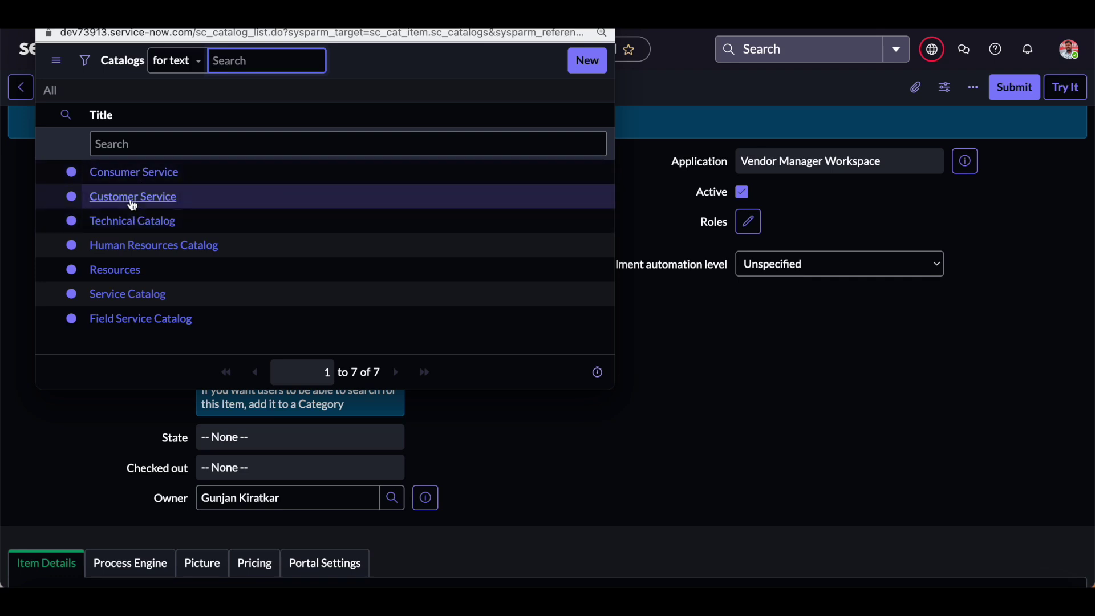
{"action": "left_click", "coordinate": [127, 295]}
- Filter the categories by titles containing "Help" and set the item's category to "Can We Help You?"
{"action": "left_click", "coordinate": [291, 369]}
{"action": "left_click", "coordinate": [392, 370]}
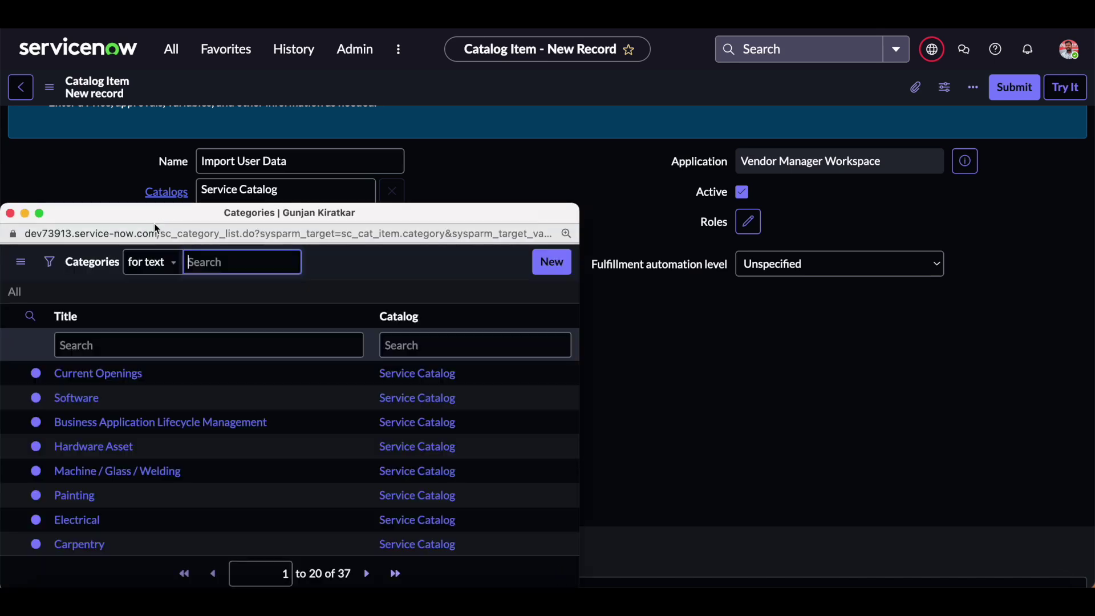
{"action": "left_click_drag", "start_coordinate": [155, 224], "coordinate": [209, 205]}
{"action": "scroll", "coordinate": [223, 435], "scroll_direction": "down", "scroll_amount": 5}
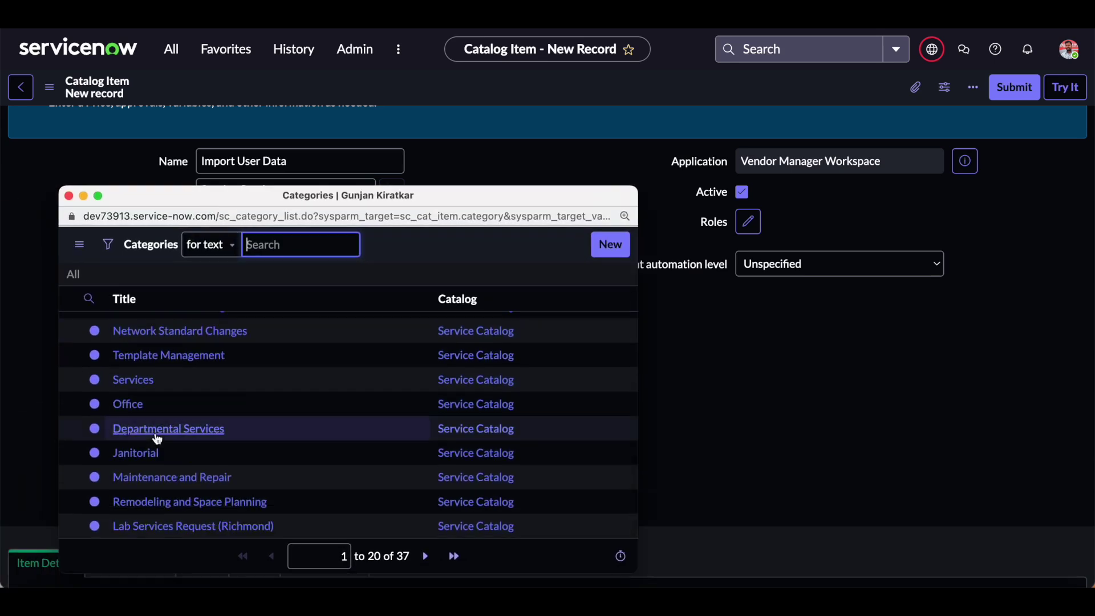
{"action": "scroll", "coordinate": [225, 435], "scroll_direction": "up", "scroll_amount": 5}
{"action": "left_click", "coordinate": [184, 326]}
{"action": "type", "text": "*Help"}
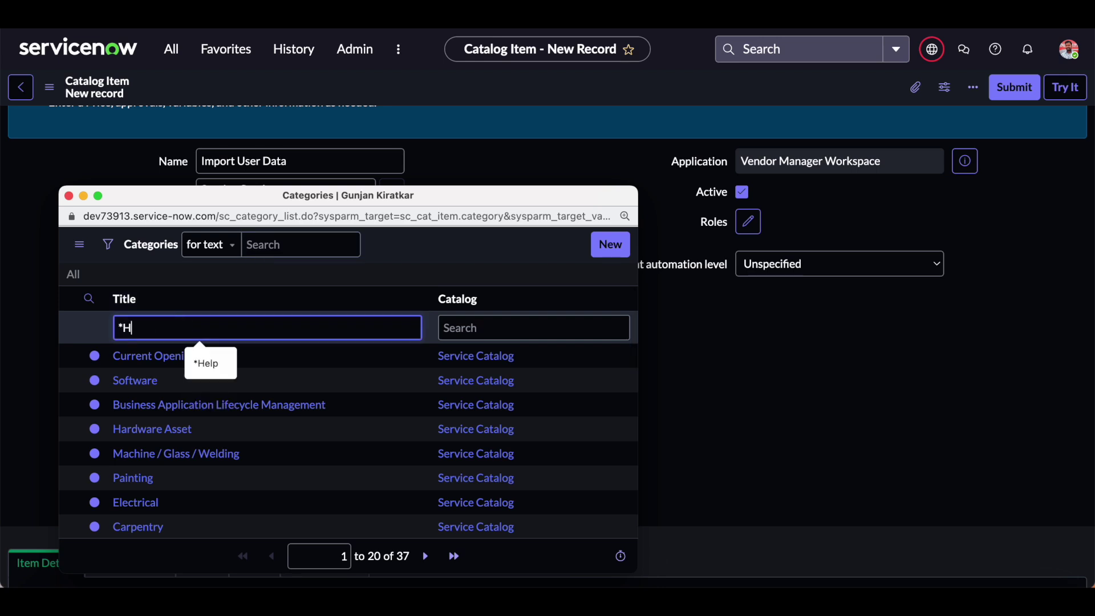
{"action": "key", "text": "Return"}
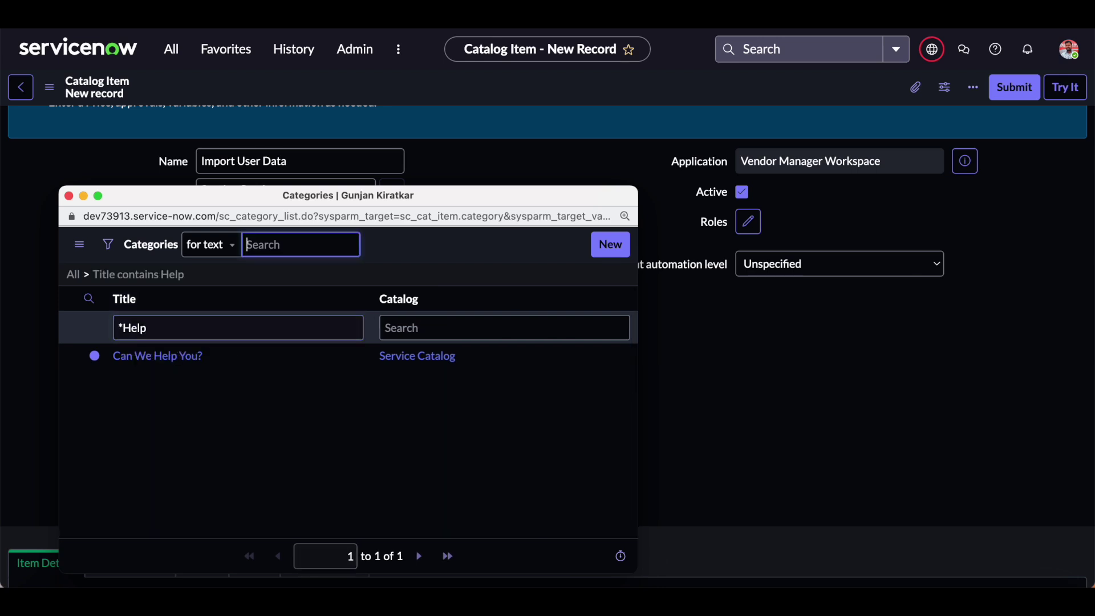
{"action": "left_click", "coordinate": [163, 359]}
{"action": "scroll", "coordinate": [505, 368], "scroll_direction": "down", "scroll_amount": 1}
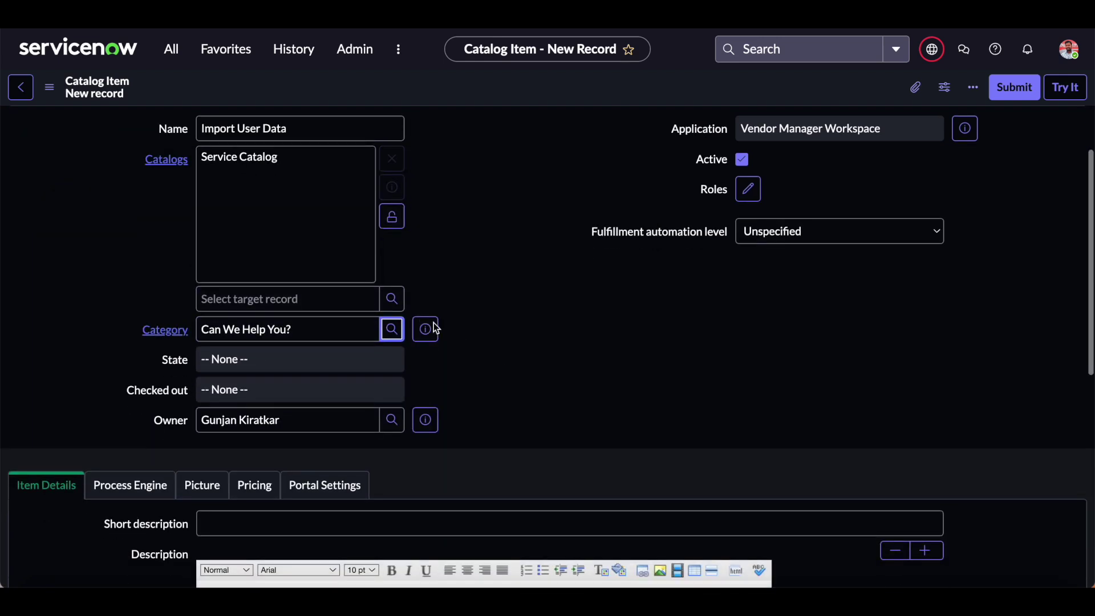
- Lock the catalogs list and save the catalog item
{"action": "left_click", "coordinate": [399, 226]}
{"action": "scroll", "coordinate": [445, 320], "scroll_direction": "down", "scroll_amount": 1}
{"action": "scroll", "coordinate": [462, 341], "scroll_direction": "up", "scroll_amount": 3}
{"action": "left_click", "coordinate": [49, 87]}
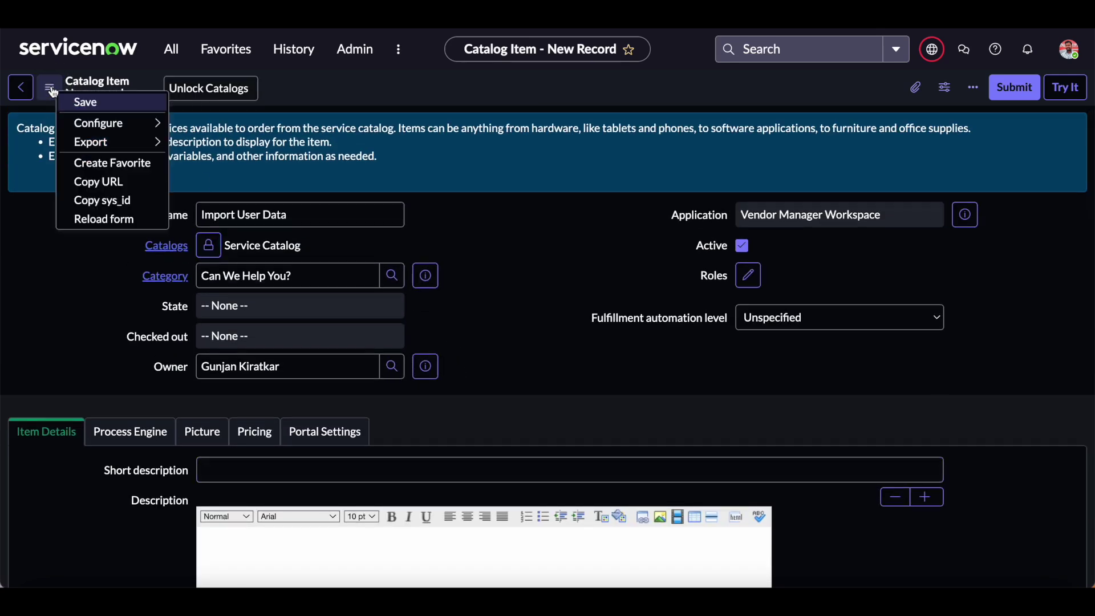
{"action": "left_click", "coordinate": [88, 107]}
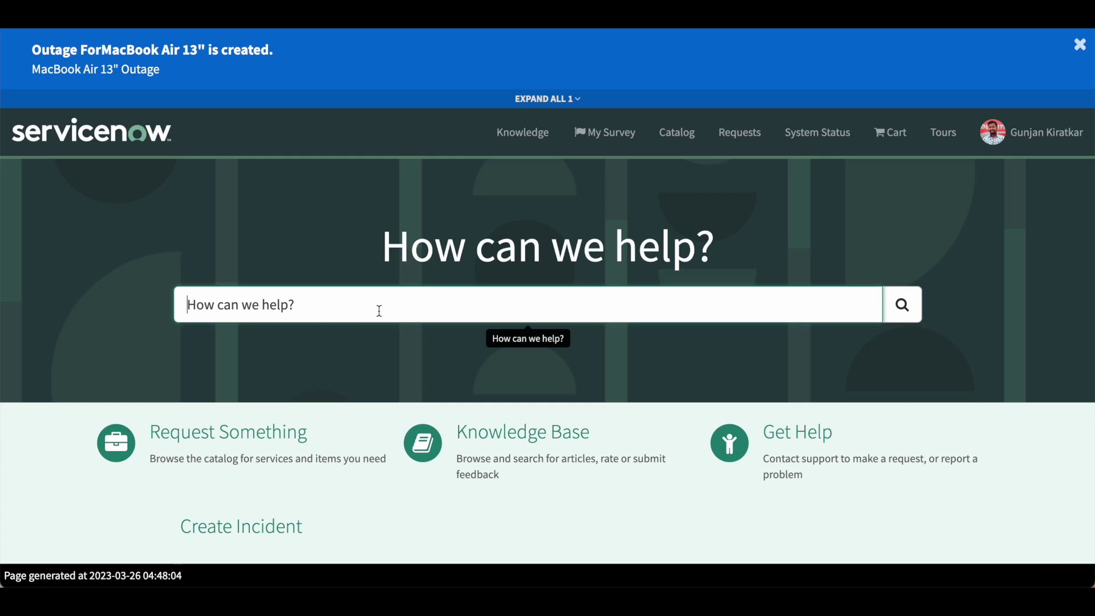
- Search the service portal for "Import User data", open the matching catalog item and dismiss the outage announcement
{"action": "type", "text": "O"}
{"action": "key", "text": "BackSpace"}
{"action": "type", "text": "Imp"}
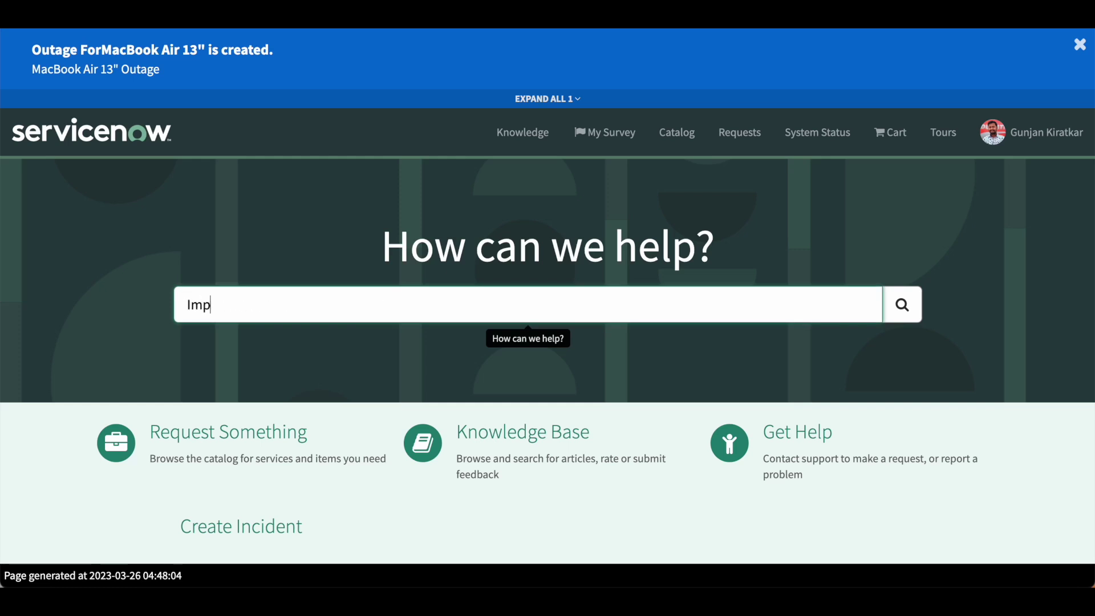
{"action": "type", "text": "ort User data"}
{"action": "key", "text": "Return"}
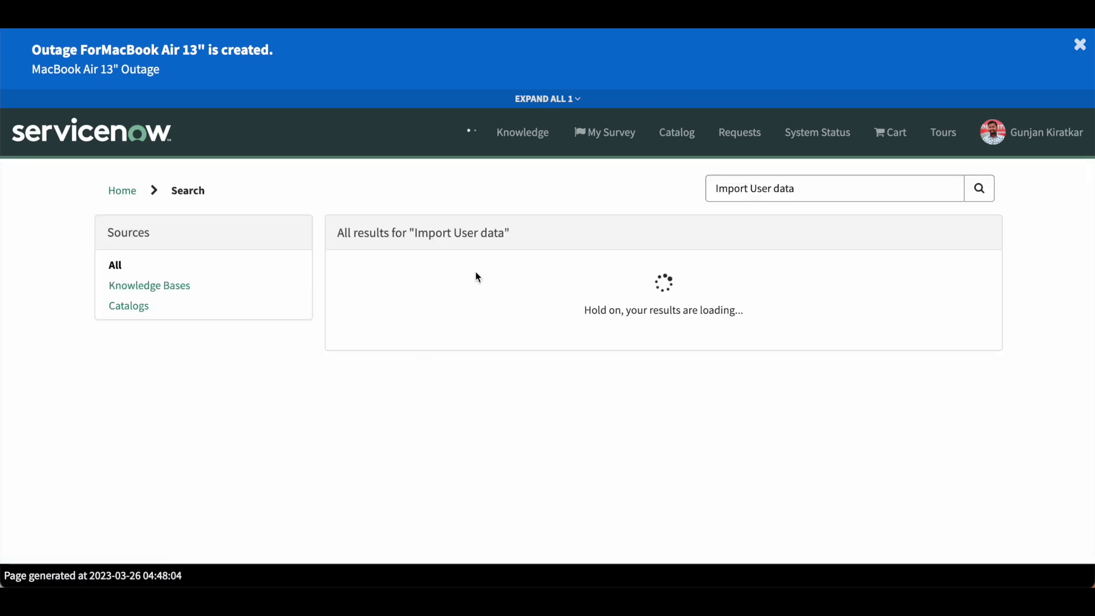
{"action": "left_click", "coordinate": [403, 278]}
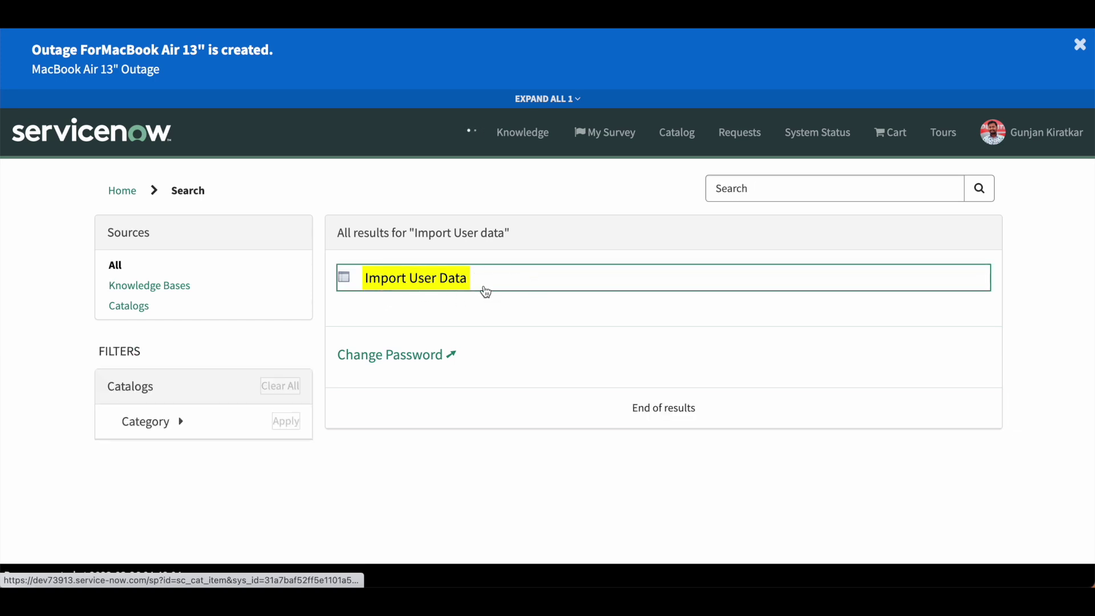
{"action": "left_click", "coordinate": [498, 277]}
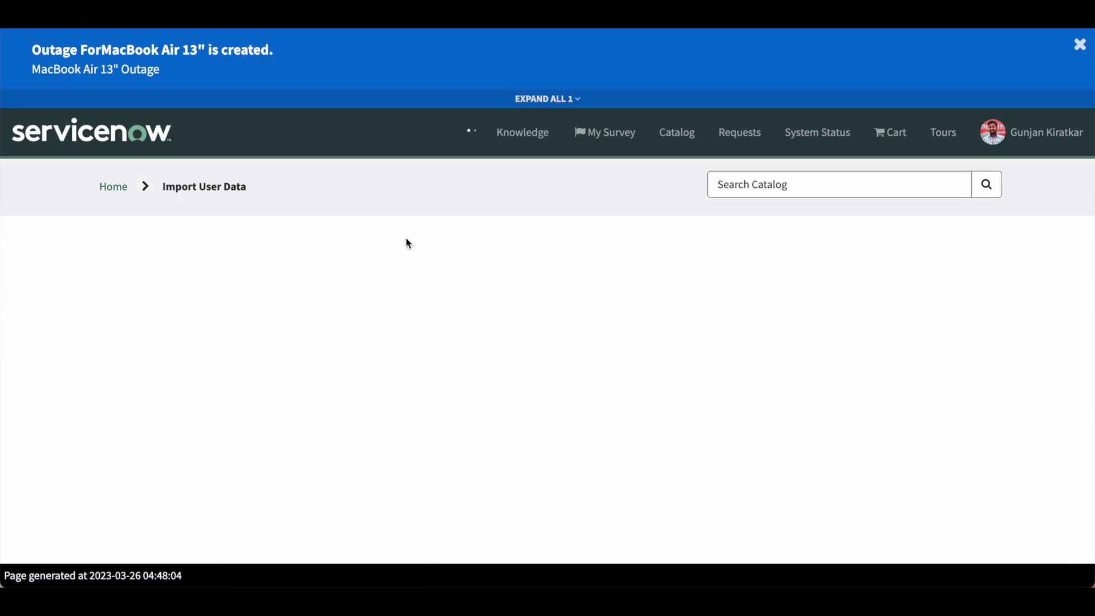
{"action": "left_click", "coordinate": [1080, 45]}
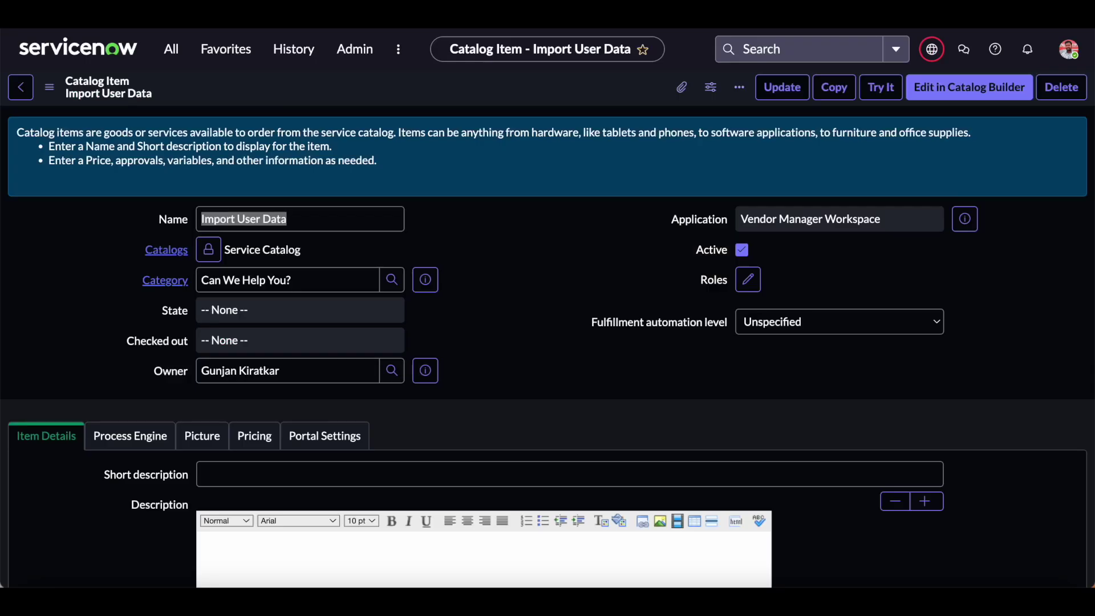
{"action": "left_click", "coordinate": [493, 210]}
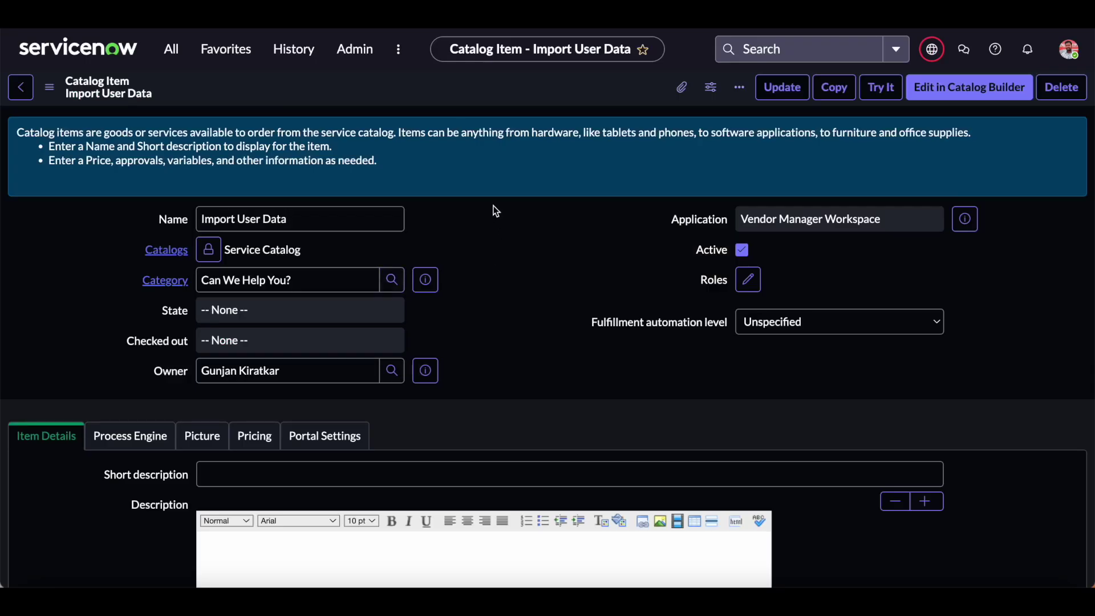
{"action": "scroll", "coordinate": [501, 289], "scroll_direction": "down", "scroll_amount": 10}
{"action": "scroll", "coordinate": [501, 288], "scroll_direction": "up", "scroll_amount": 15}
- Find "Data Source" in the application navigator and open the Data Sources list of System Import Sets
{"action": "left_click", "coordinate": [170, 59]}
{"action": "key", "text": "ctrl+a"}
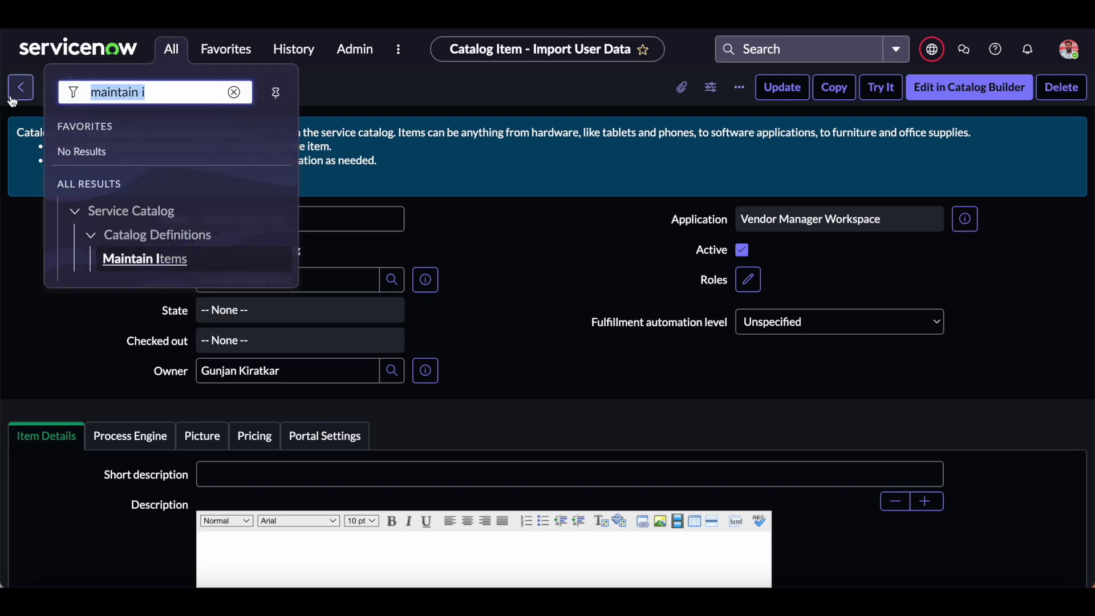
{"action": "key", "text": "BackSpace"}
{"action": "type", "text": "Data Sol"}
{"action": "key", "text": "BackSpace"}
{"action": "type", "text": "urce"}
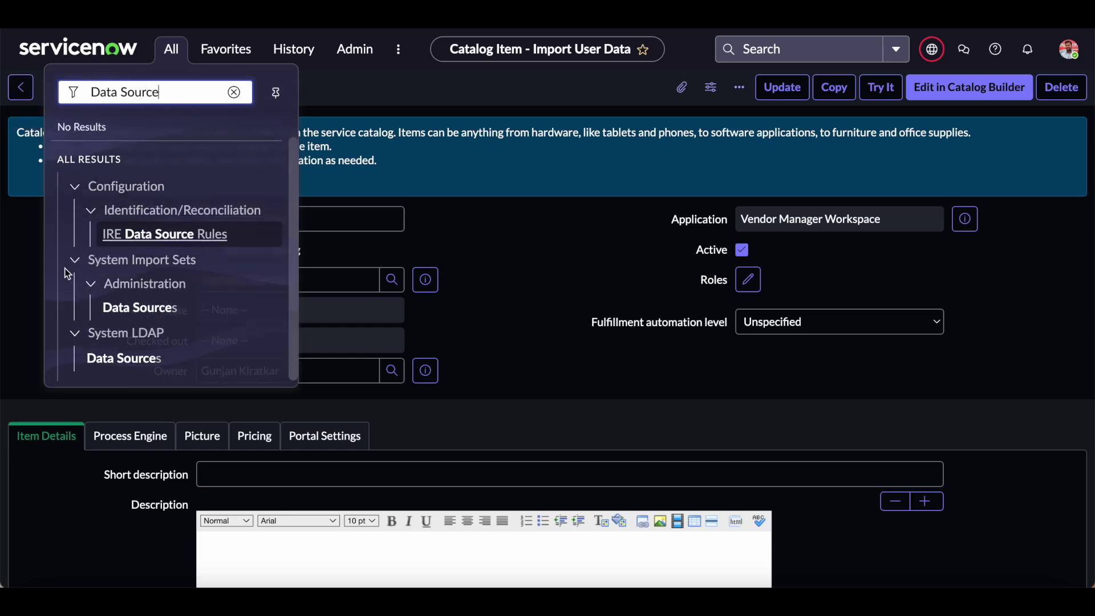
{"action": "mouse_move", "coordinate": [267, 309]}
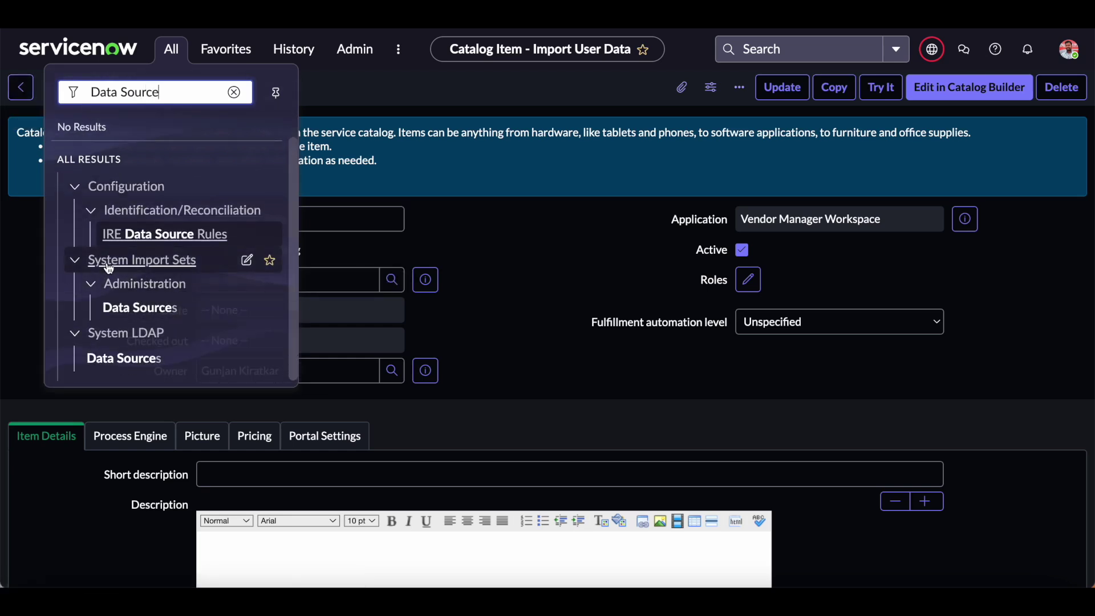
{"action": "left_click", "coordinate": [169, 309]}
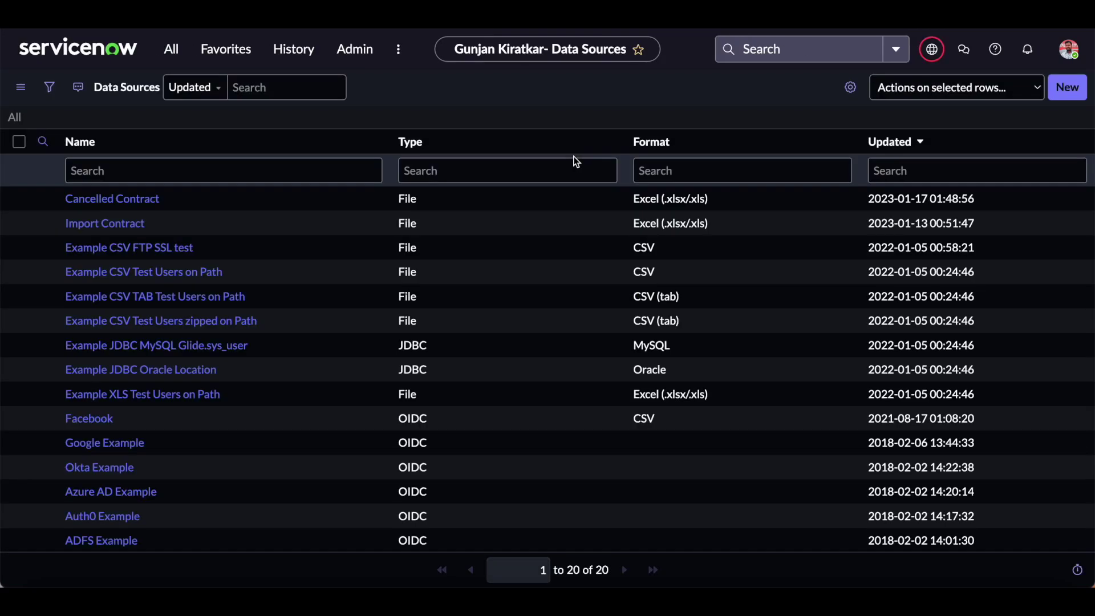
- Create and save a data source named "Data Source for User Table" with the import set table label "user table data source"
{"action": "left_click", "coordinate": [1080, 87]}
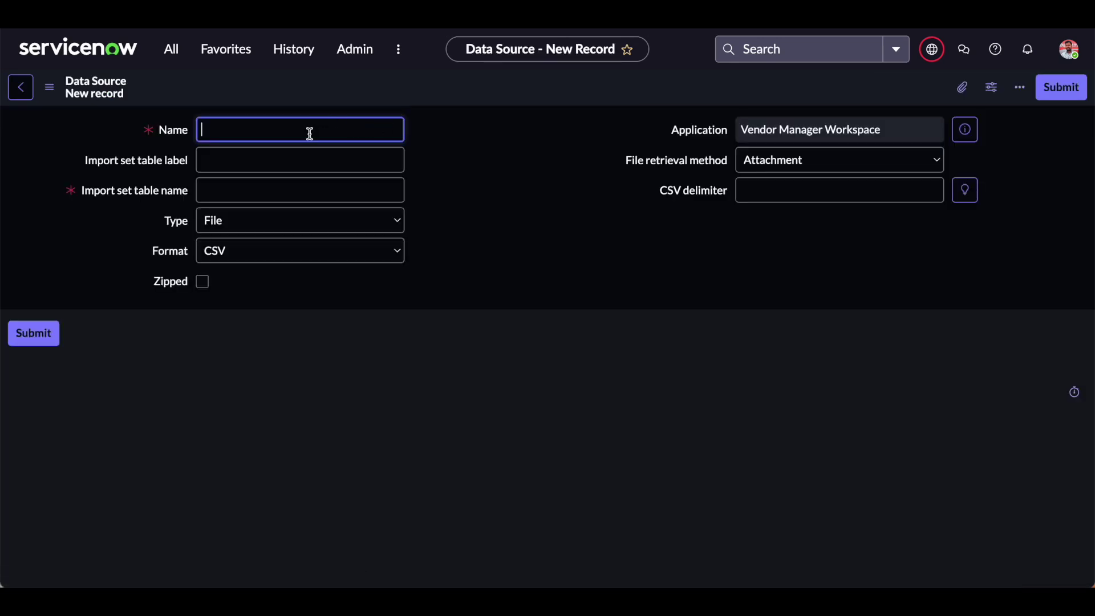
{"action": "type", "text": "Data Source for User Table"}
{"action": "left_click", "coordinate": [336, 181]}
{"action": "left_click", "coordinate": [299, 170]}
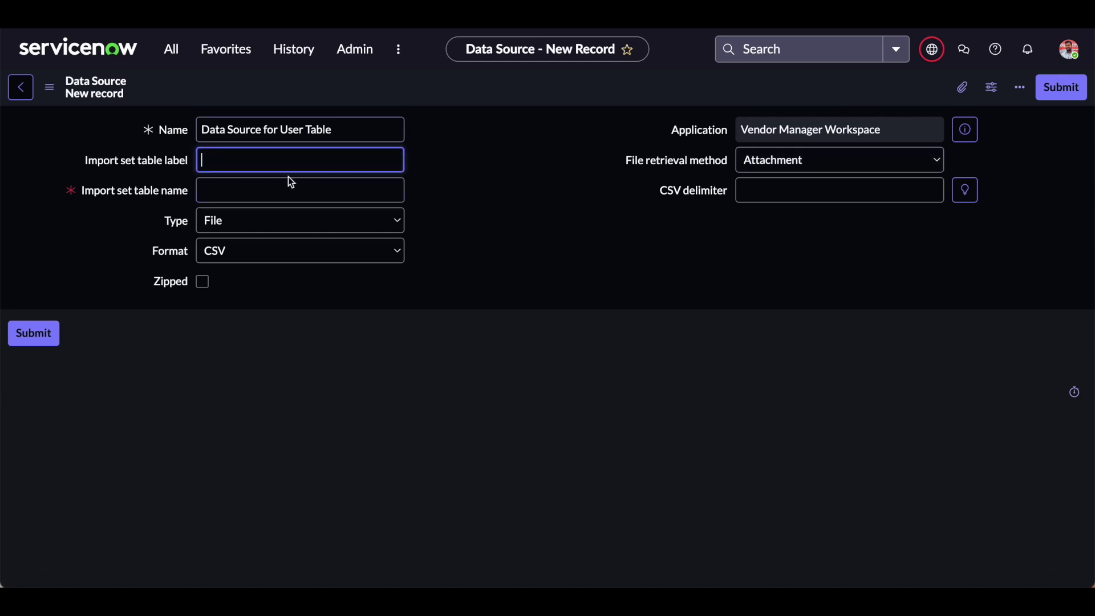
{"action": "type", "text": "user"}
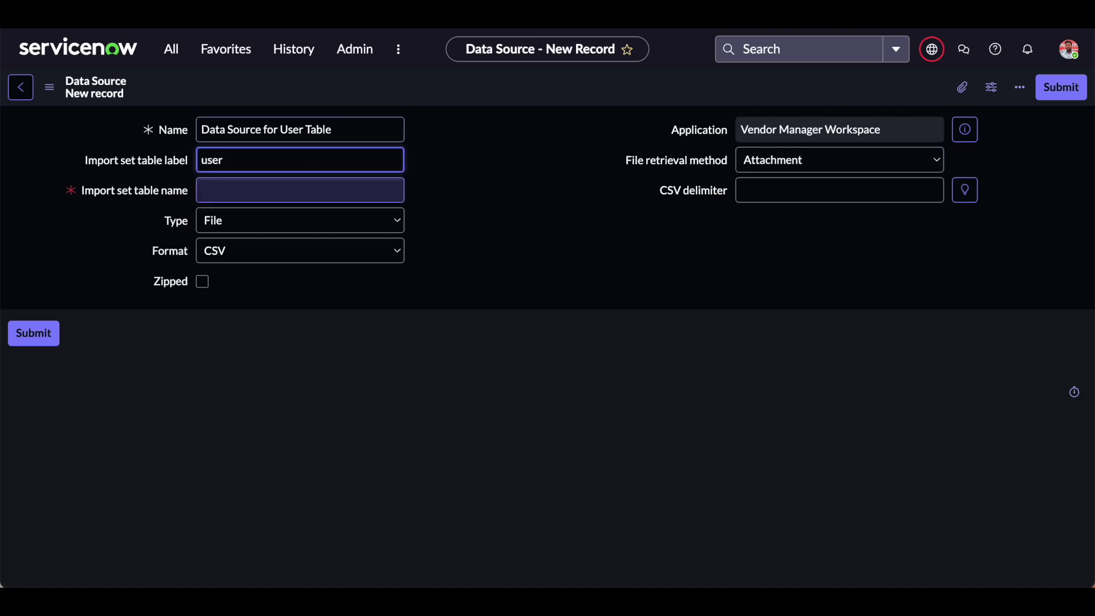
{"action": "type", "text": " table data source"}
{"action": "left_click", "coordinate": [456, 208]}
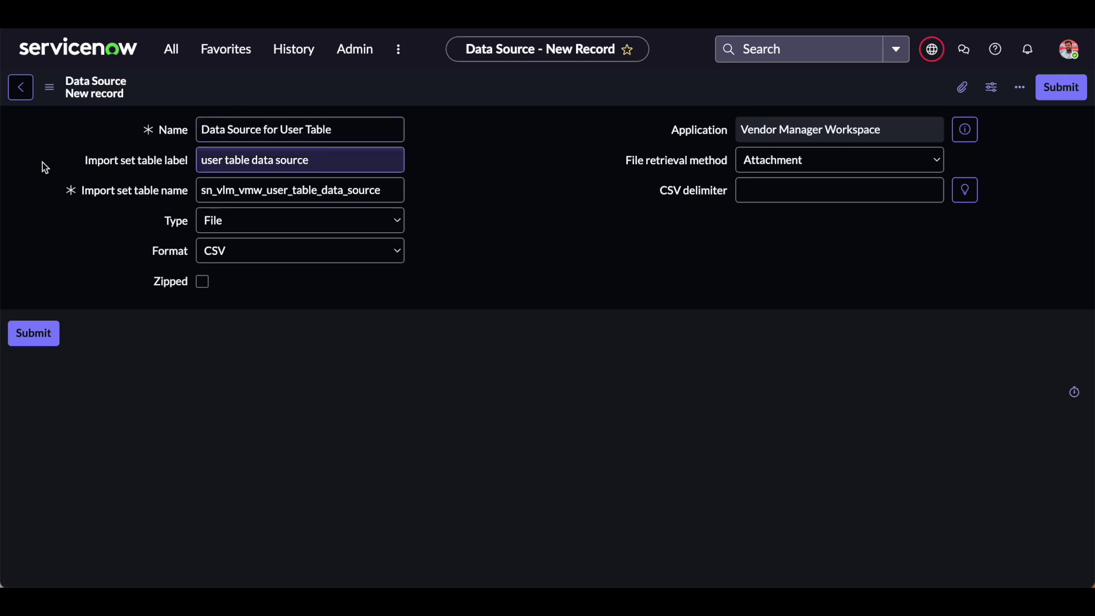
{"action": "left_click", "coordinate": [54, 94]}
{"action": "left_click", "coordinate": [86, 100]}
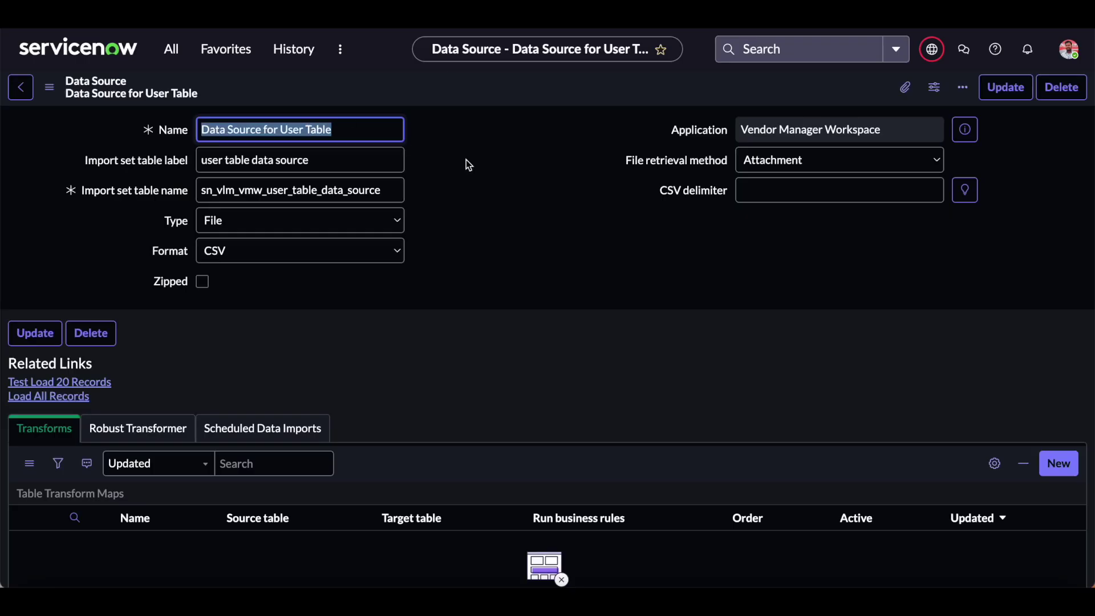
{"action": "left_click", "coordinate": [468, 165]}
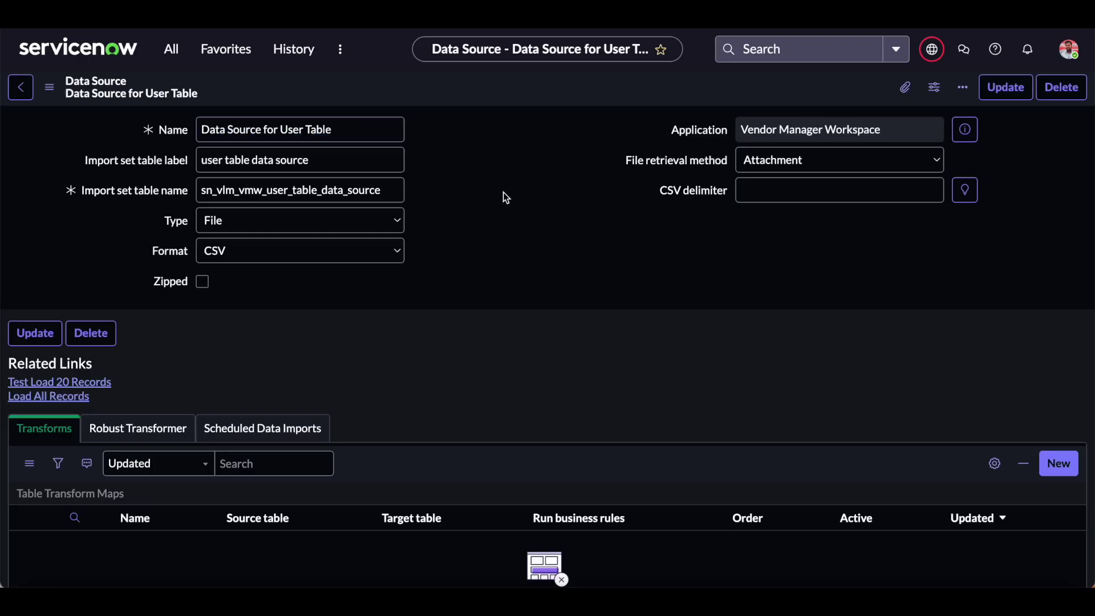
- Attach the file User Demo.xlsx to the data source record
{"action": "left_click", "coordinate": [905, 89]}
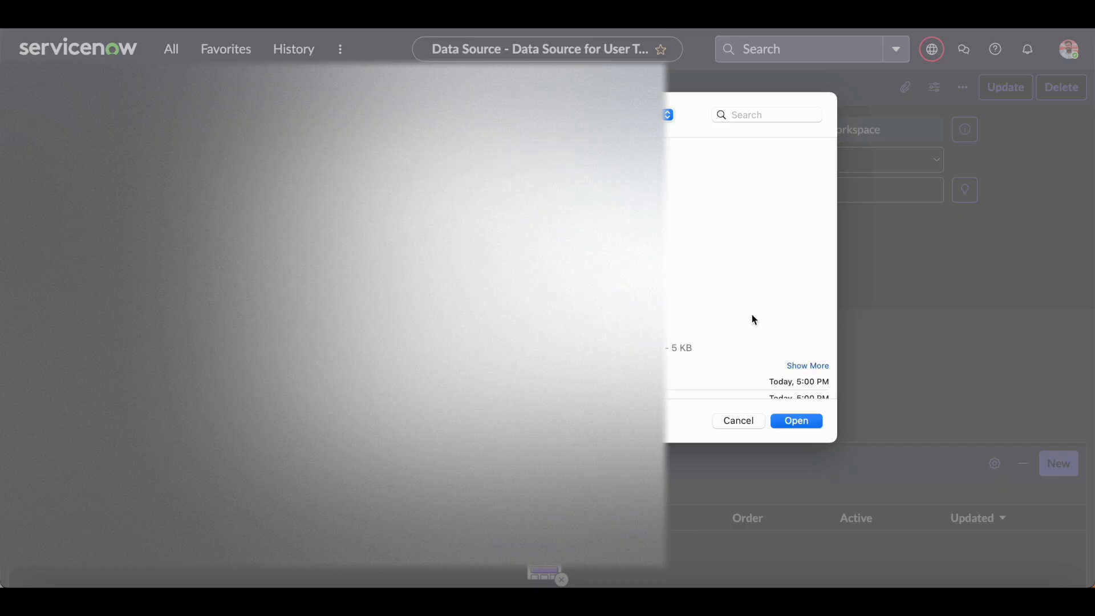
{"action": "left_click", "coordinate": [795, 422]}
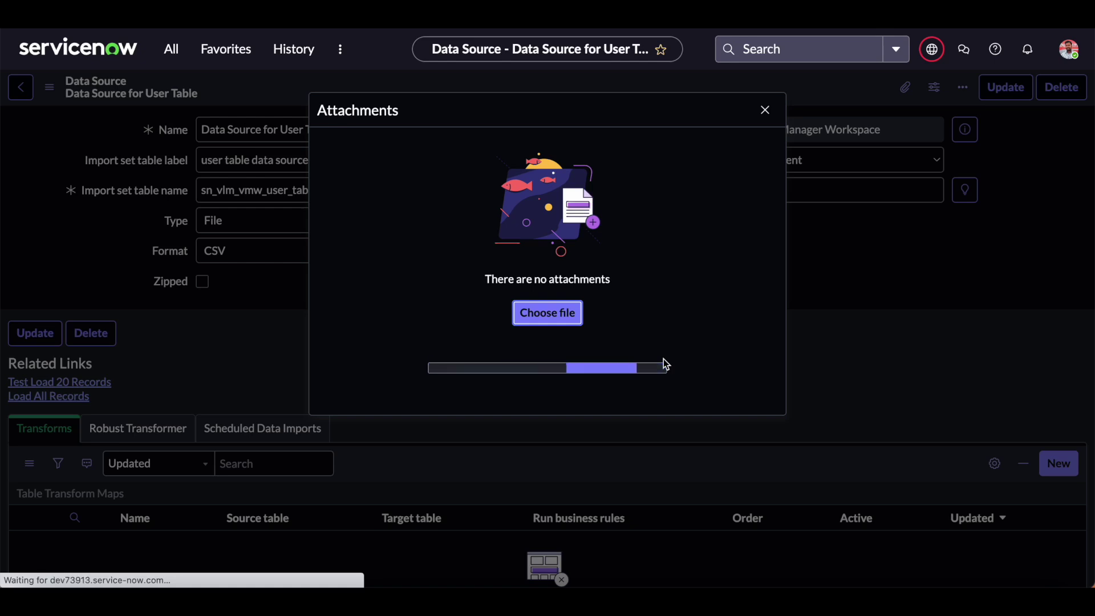
{"action": "left_click", "coordinate": [765, 111]}
{"action": "scroll", "coordinate": [297, 344], "scroll_direction": "down", "scroll_amount": 1}
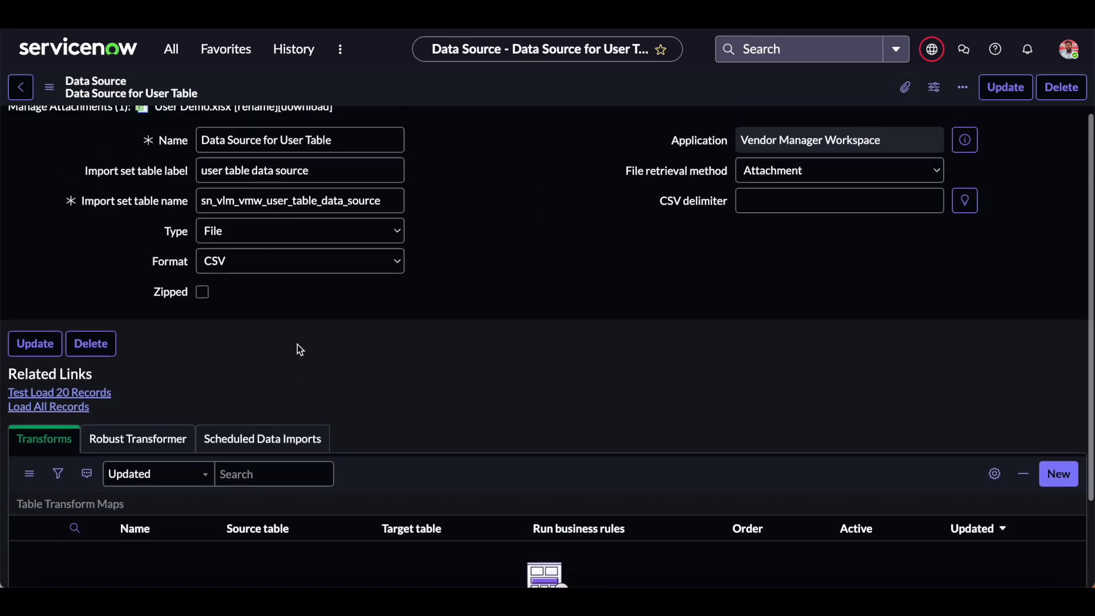
{"action": "scroll", "coordinate": [368, 286], "scroll_direction": "up", "scroll_amount": 1}
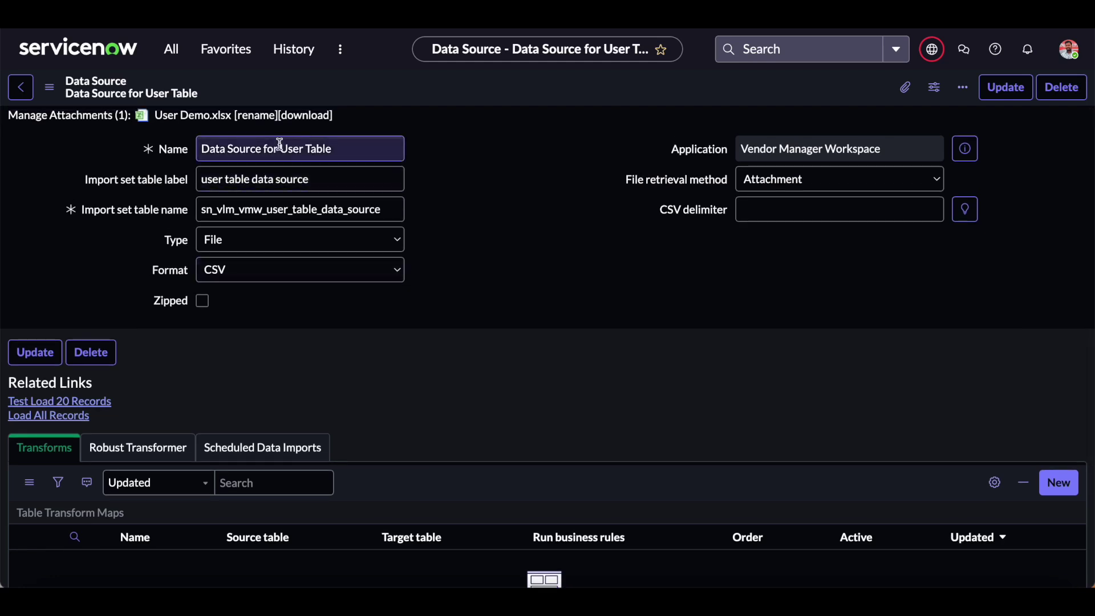
- Try to load all records from the attached file, decline saving the browser password, and return to the data source
{"action": "left_click", "coordinate": [56, 416]}
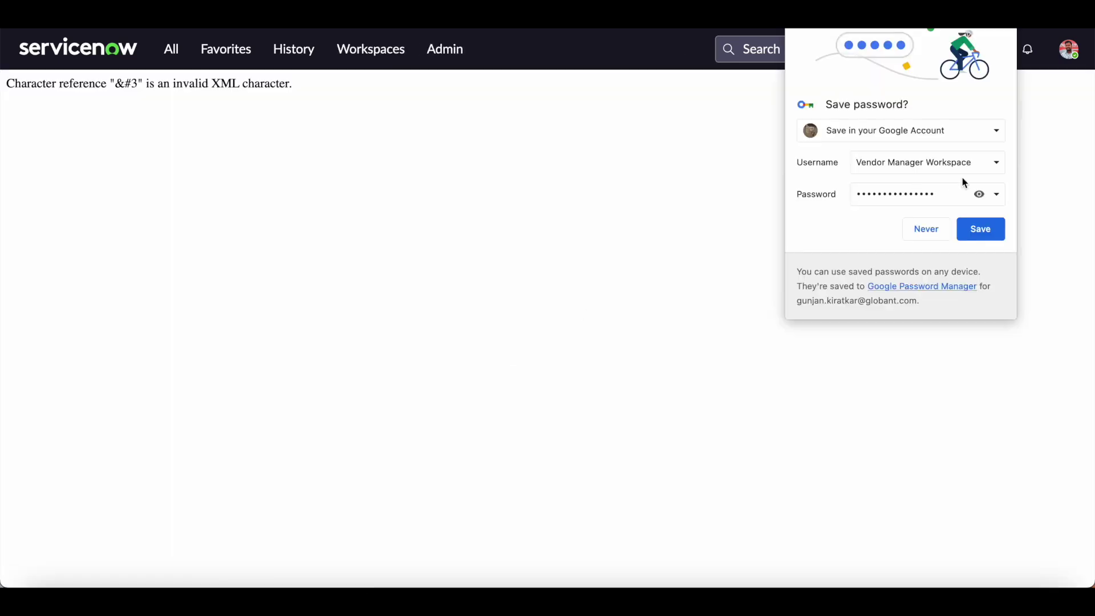
{"action": "left_click", "coordinate": [930, 229]}
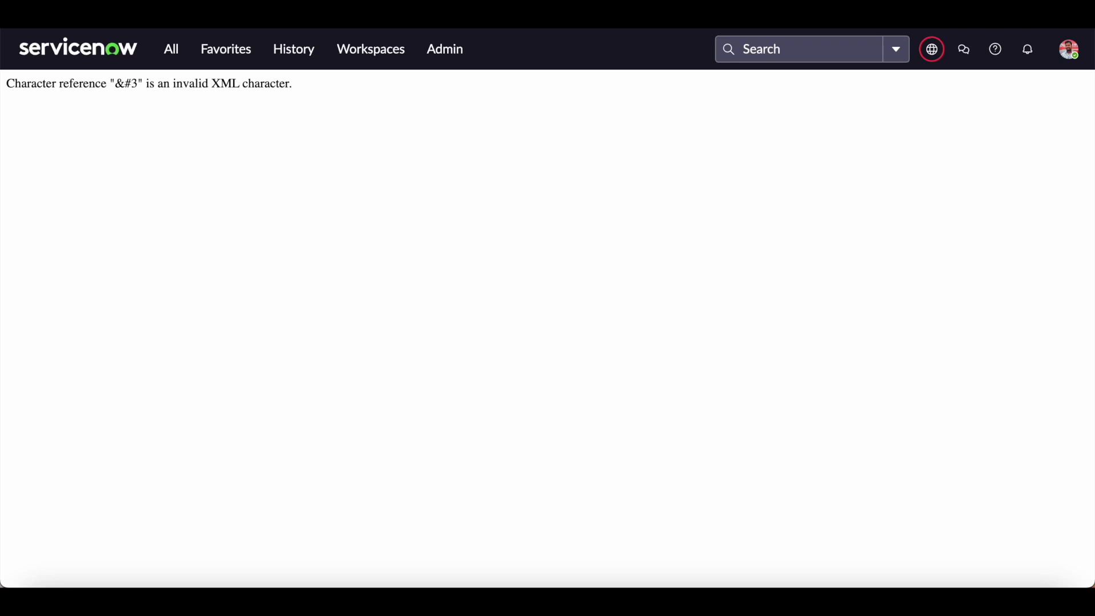
{"action": "key", "text": "alt+Left"}
- Set the data source's format to Excel (.xlsx/.xls) and save the record
{"action": "left_click", "coordinate": [314, 282]}
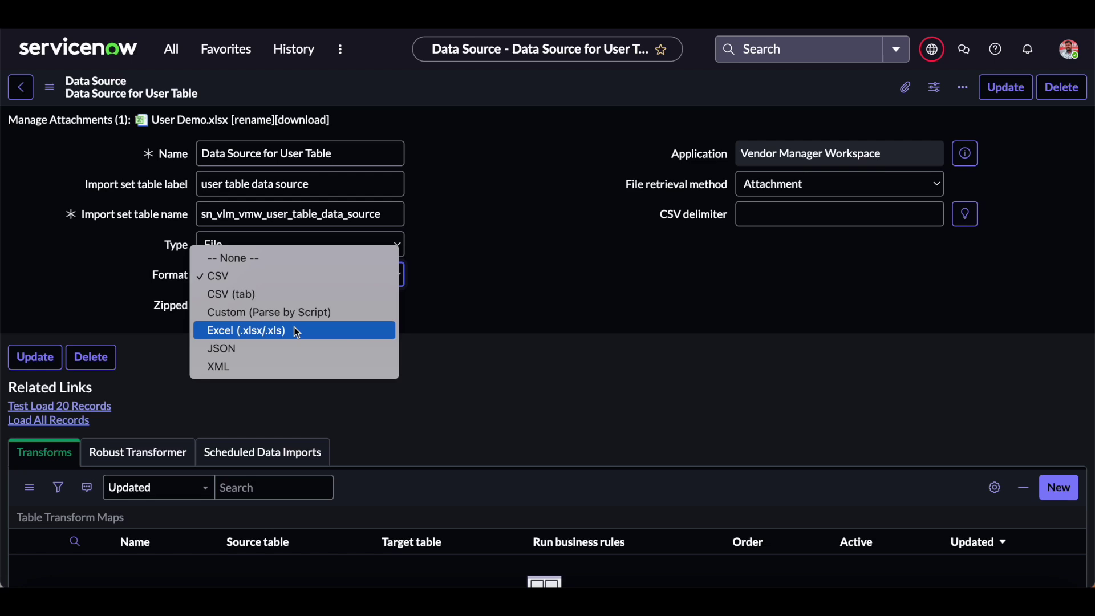
{"action": "left_click", "coordinate": [259, 331]}
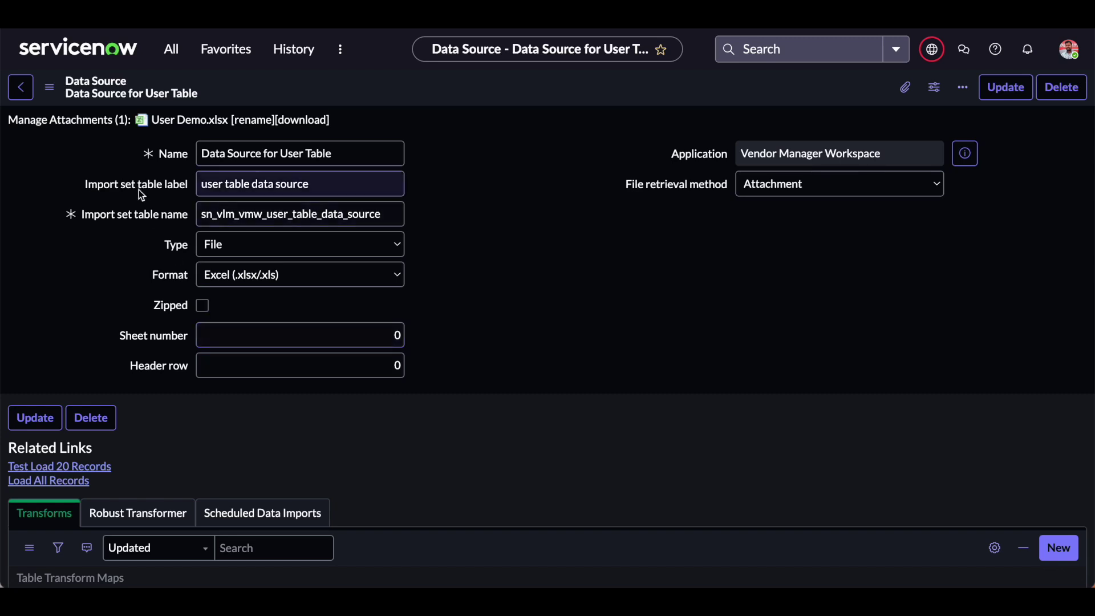
{"action": "left_click", "coordinate": [49, 87]}
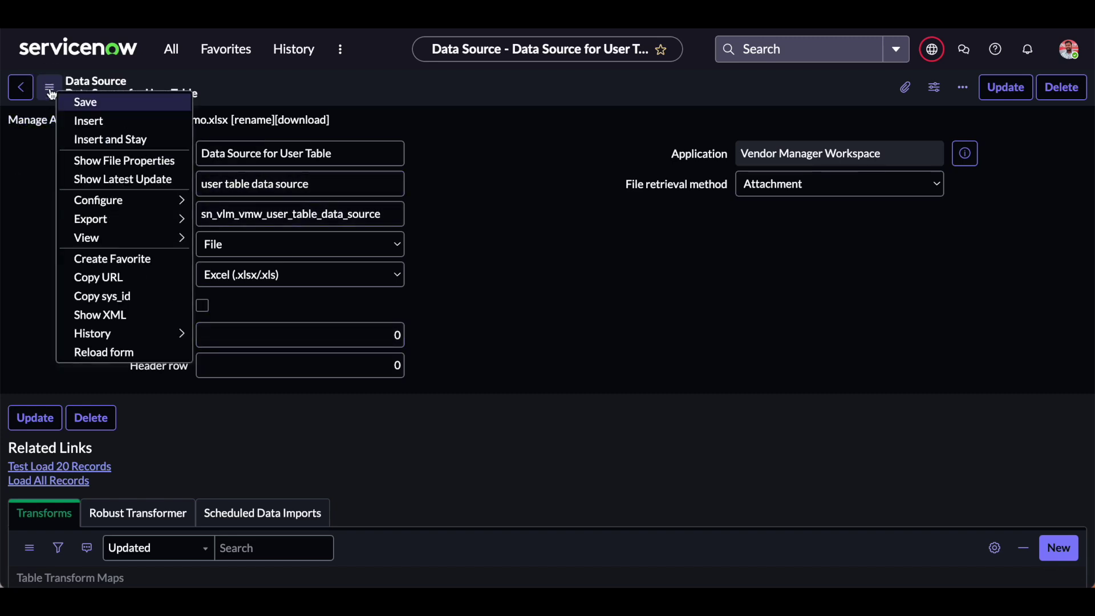
{"action": "left_click", "coordinate": [81, 103]}
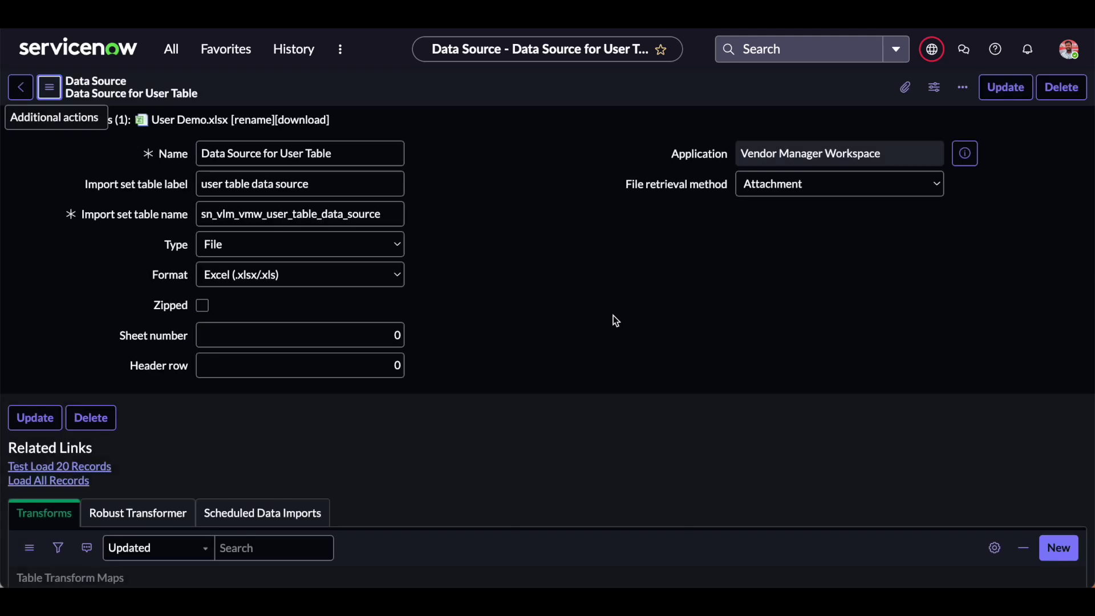
- Load all records from the attached file and start creating a transform map for the newly staged data
{"action": "scroll", "coordinate": [521, 316], "scroll_direction": "down", "scroll_amount": 1}
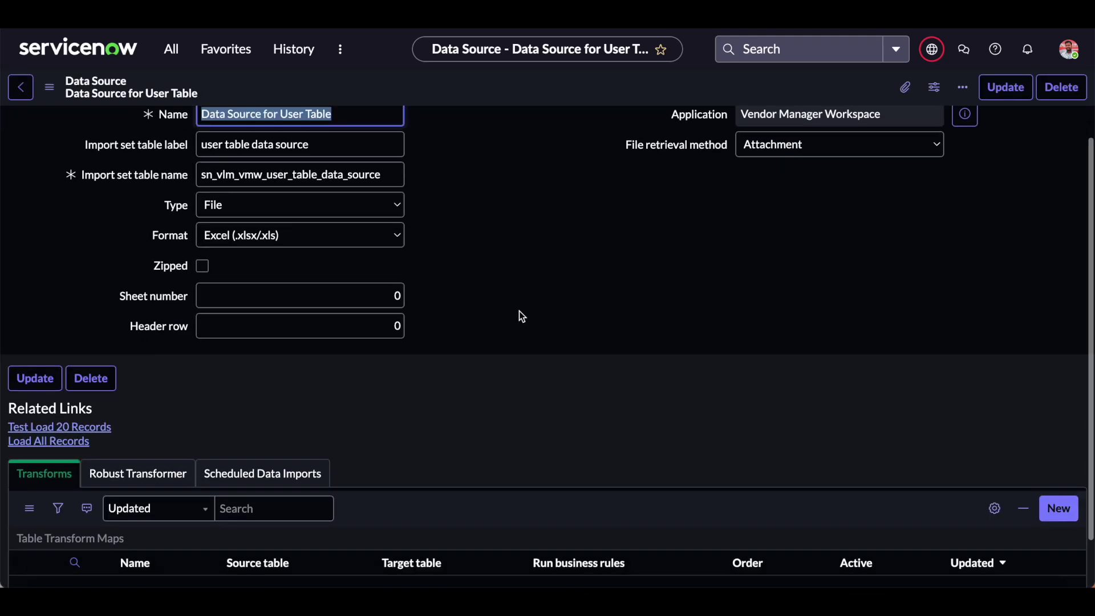
{"action": "left_click", "coordinate": [49, 442]}
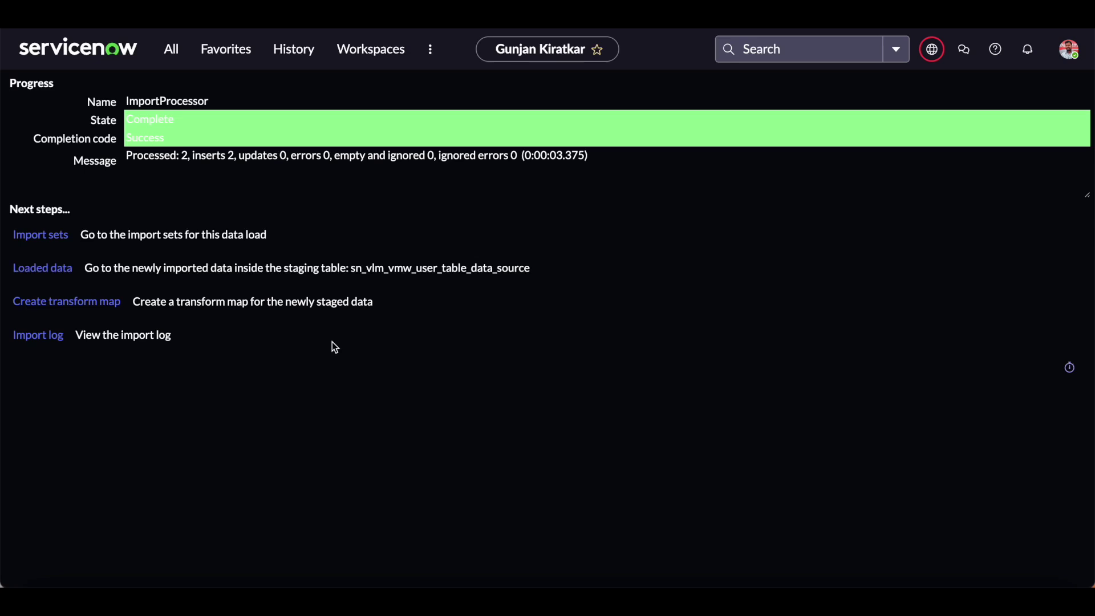
{"action": "left_click", "coordinate": [68, 305]}
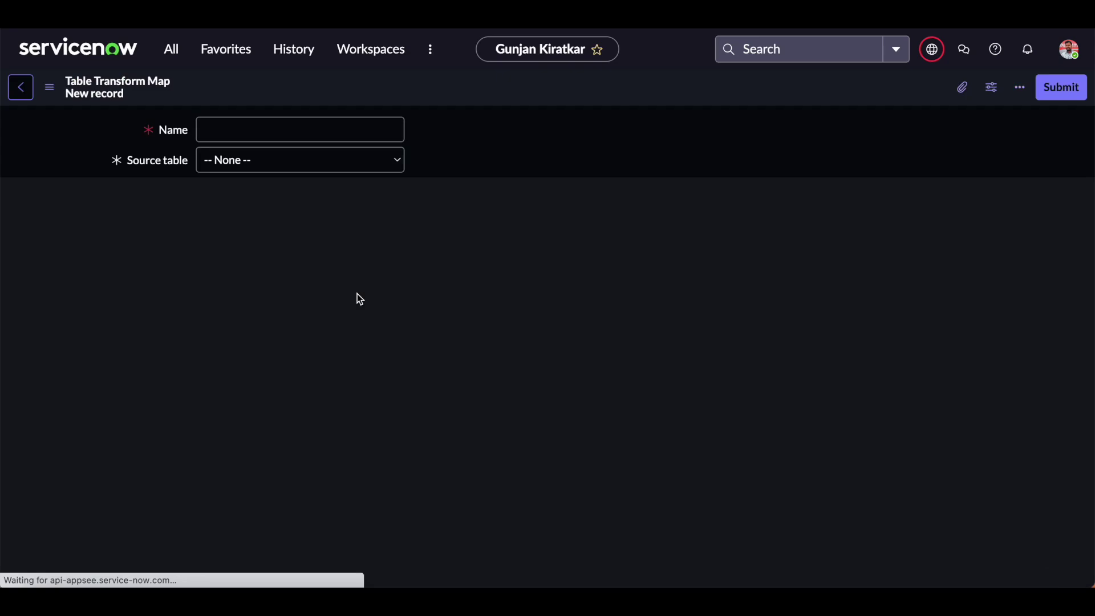
- Name the new table transform map "Transform User Data"
{"action": "left_click", "coordinate": [314, 118]}
{"action": "type", "text": "Transform "}
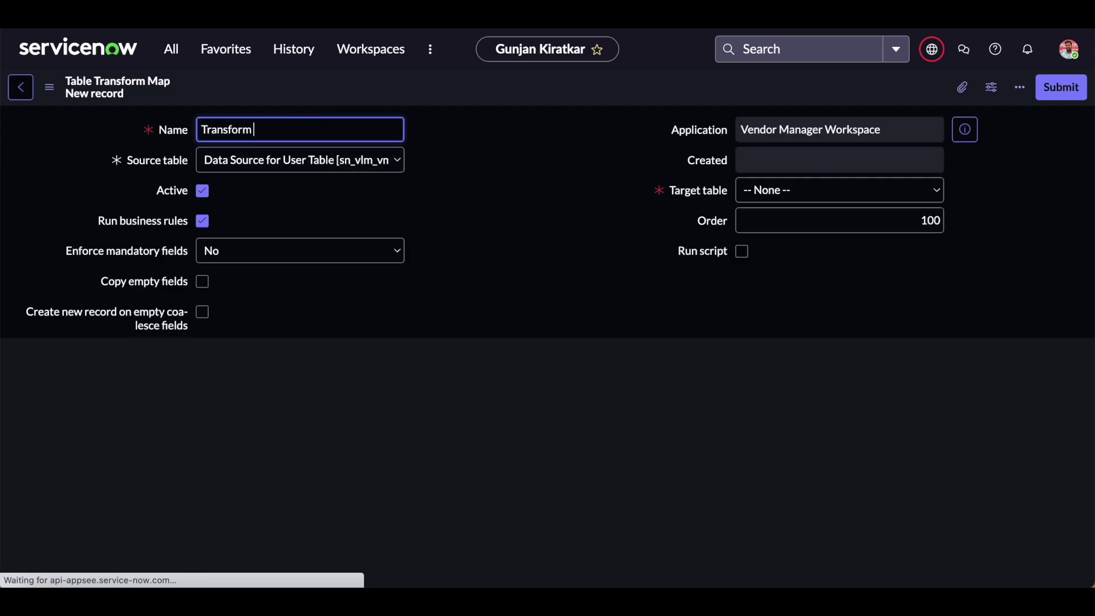
{"action": "type", "text": "User Data"}
{"action": "left_click", "coordinate": [531, 124]}
- Set the transform map's target table to User [sys_user] and save the record
{"action": "left_click", "coordinate": [775, 194]}
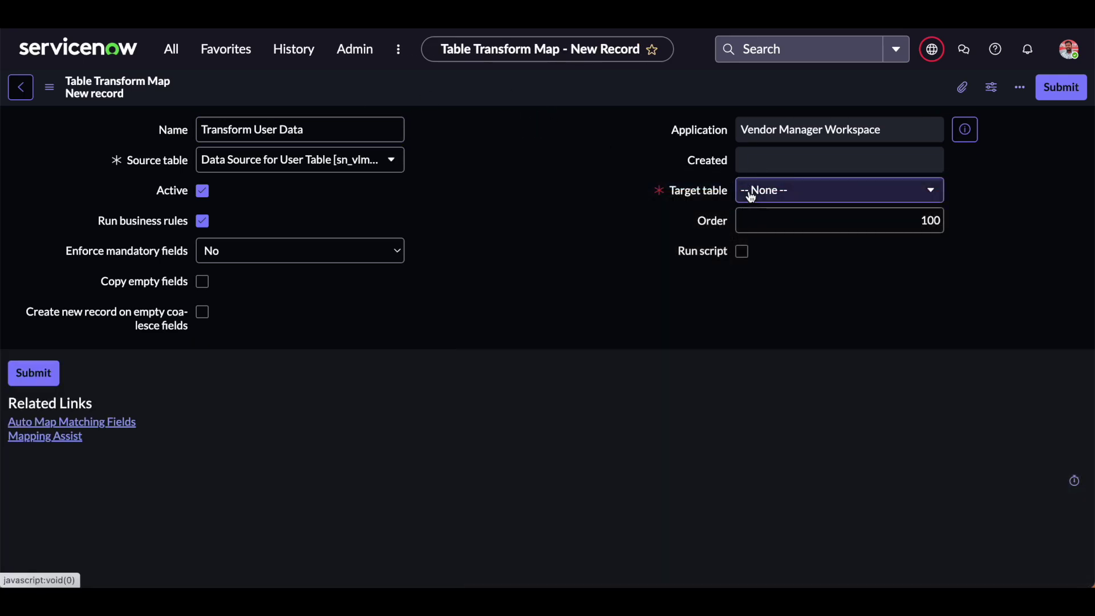
{"action": "left_click", "coordinate": [750, 191]}
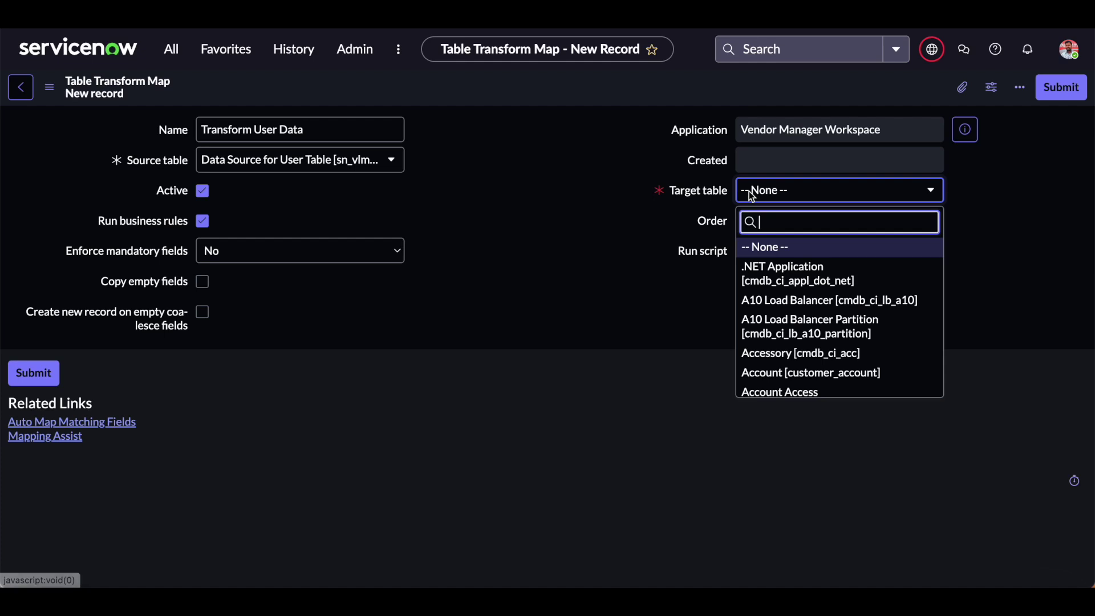
{"action": "type", "text": "sys_user"}
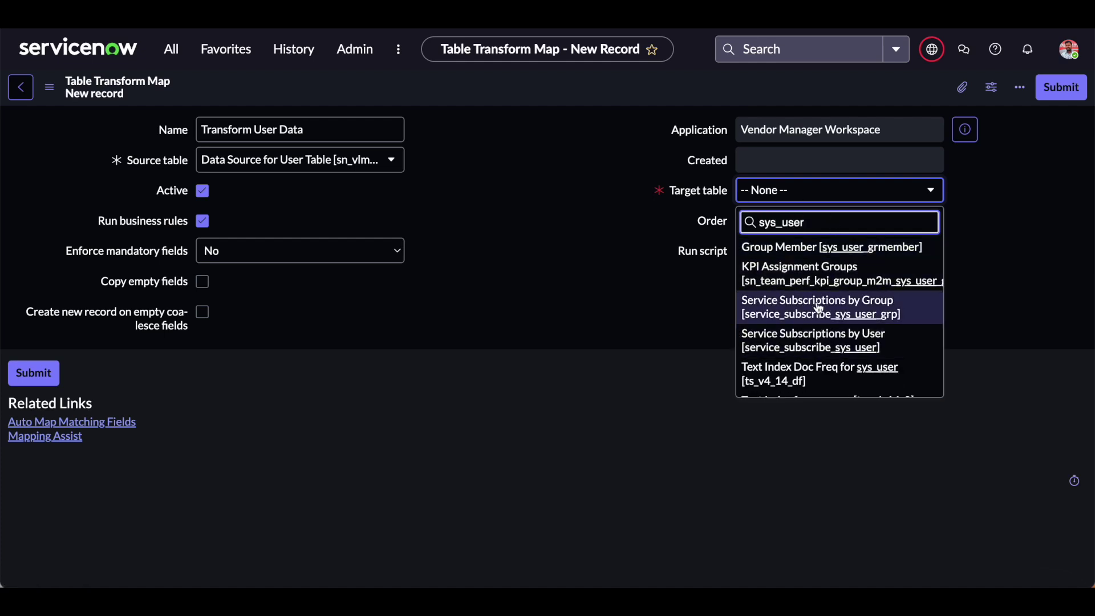
{"action": "left_click", "coordinate": [822, 282]}
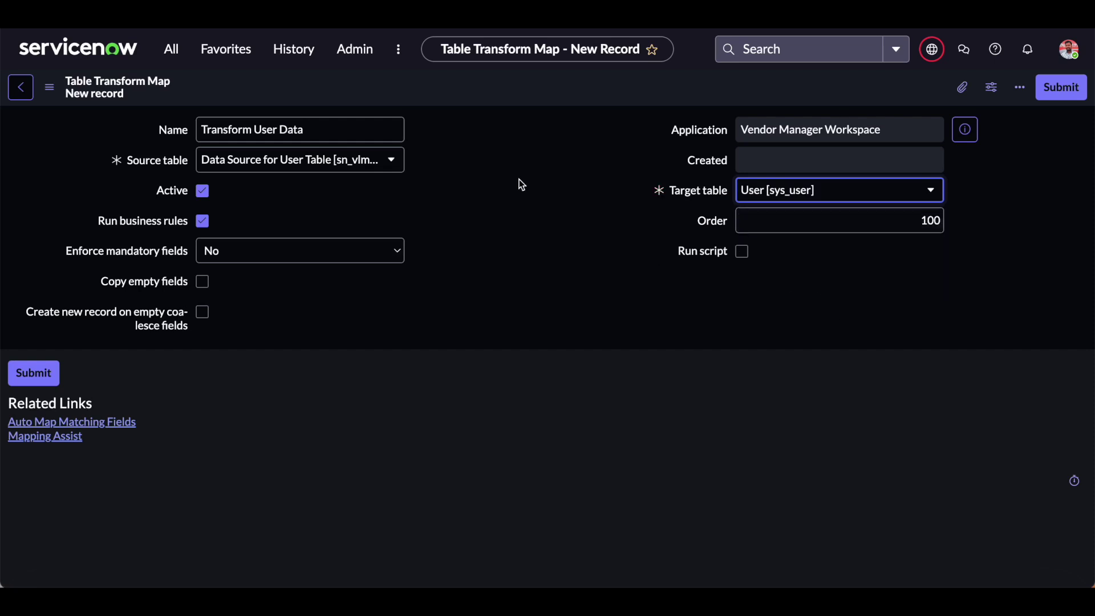
{"action": "left_click", "coordinate": [49, 87]}
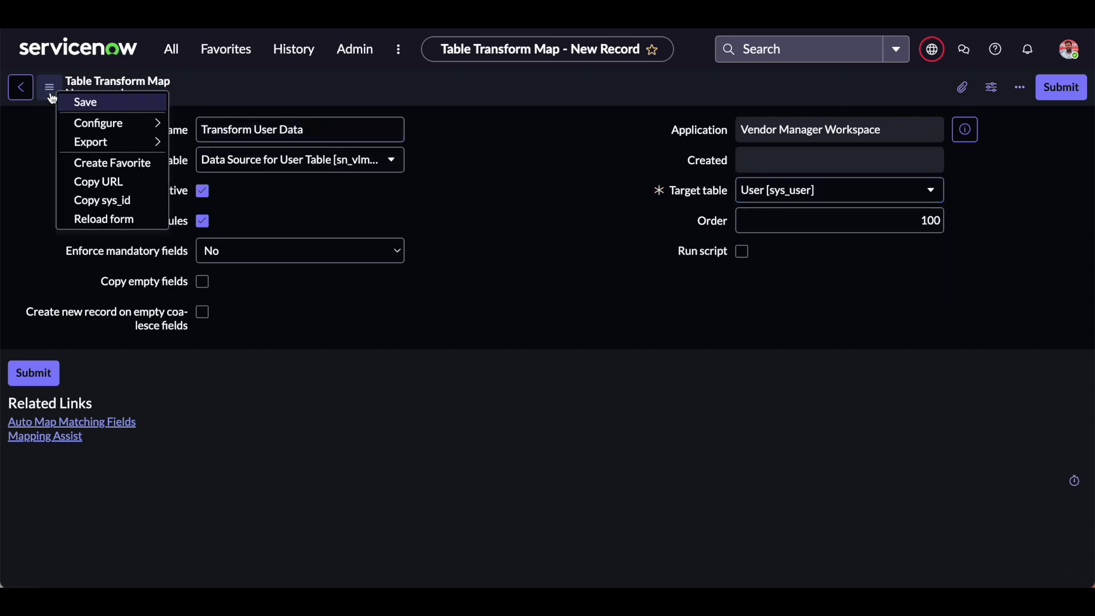
{"action": "left_click", "coordinate": [158, 103]}
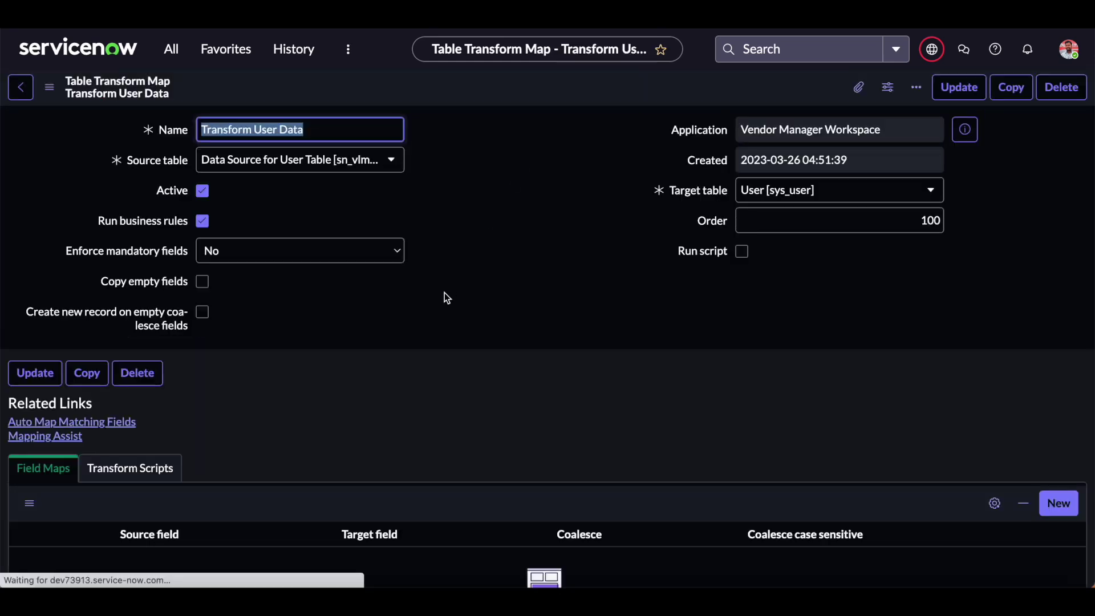
- Auto-map the matching fields of the Transform User Data map and review the resulting field maps
{"action": "scroll", "coordinate": [446, 297], "scroll_direction": "down", "scroll_amount": 2}
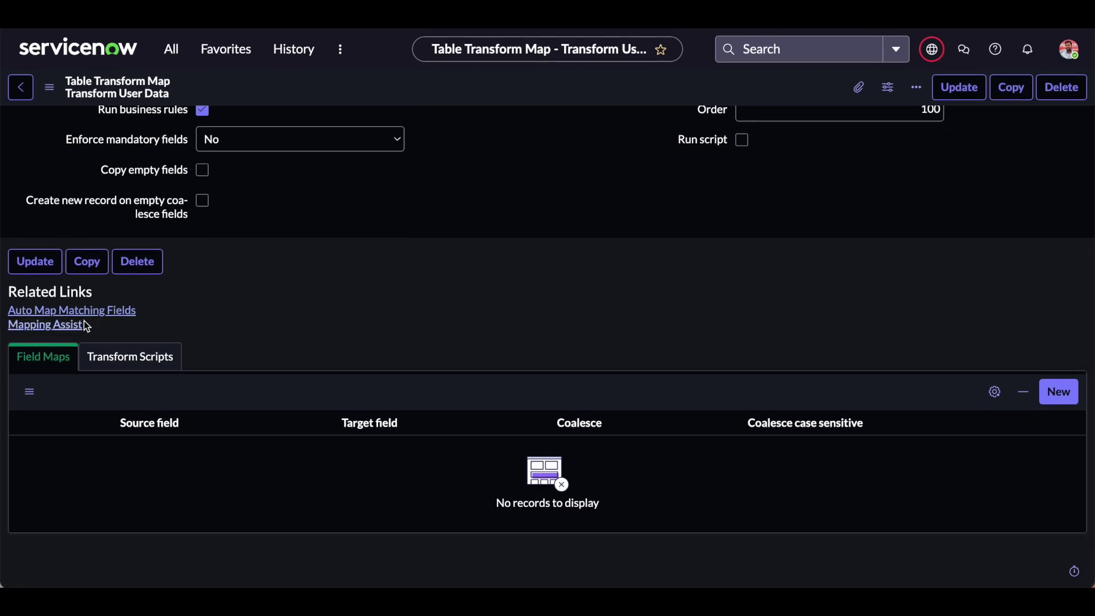
{"action": "left_click", "coordinate": [120, 314]}
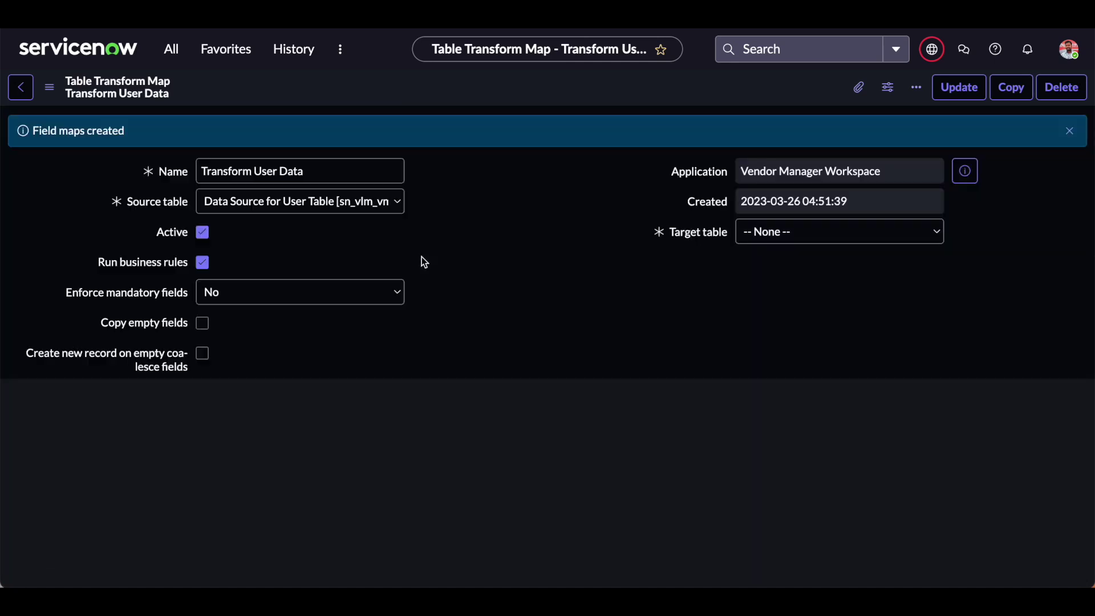
{"action": "scroll", "coordinate": [418, 330], "scroll_direction": "down", "scroll_amount": 3}
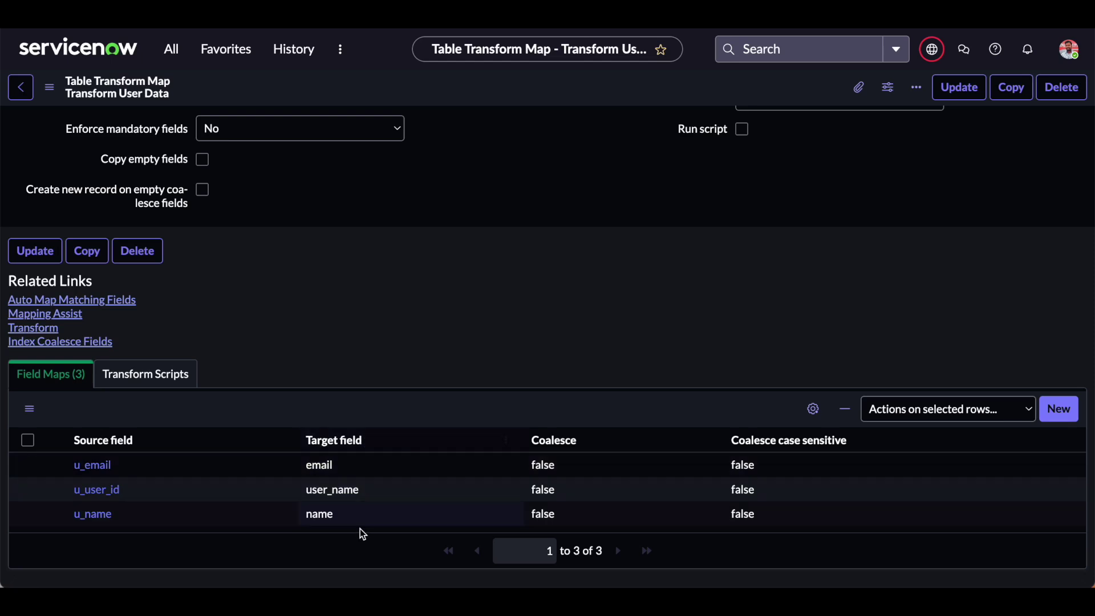
{"action": "scroll", "coordinate": [360, 531], "scroll_direction": "up", "scroll_amount": 2}
{"action": "scroll", "coordinate": [361, 529], "scroll_direction": "up", "scroll_amount": 1}
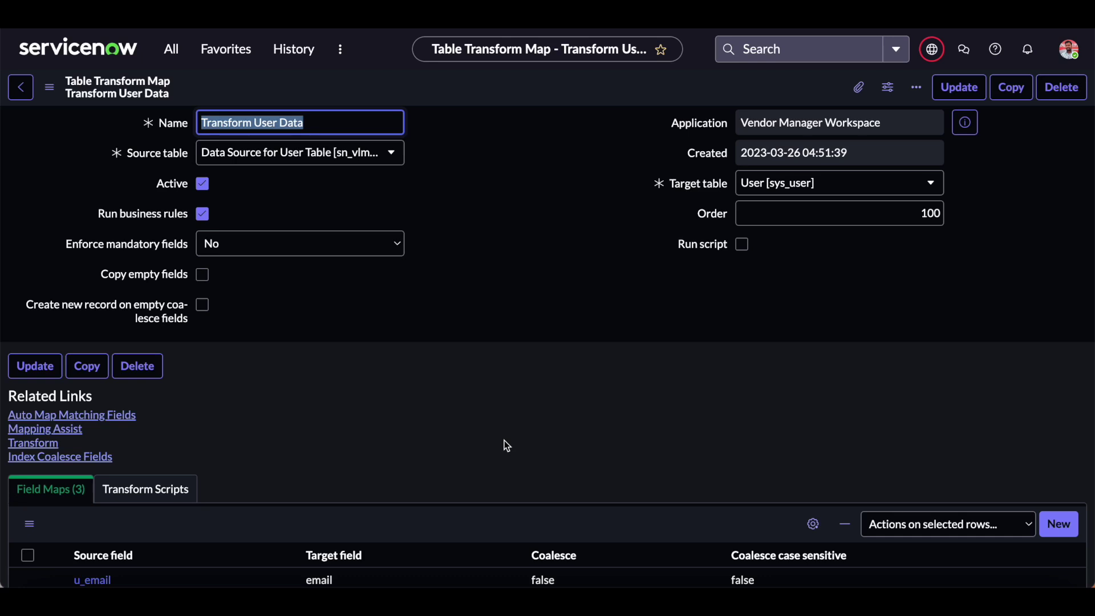
- Find Scheduled Imports in the navigator and start a new scheduled data import record
{"action": "left_click", "coordinate": [171, 49]}
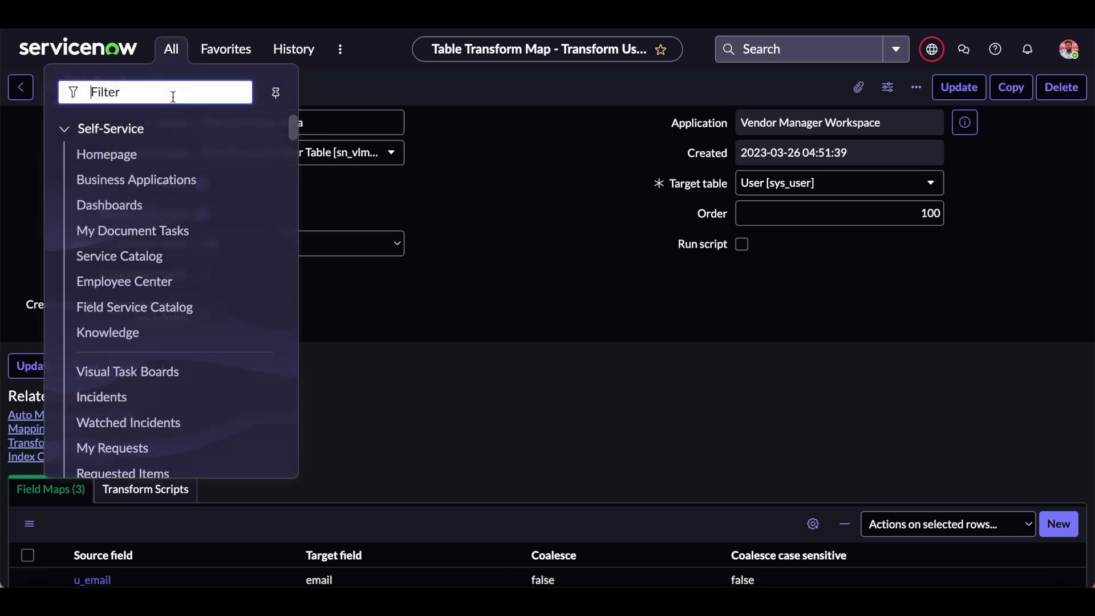
{"action": "type", "text": "scheduled "}
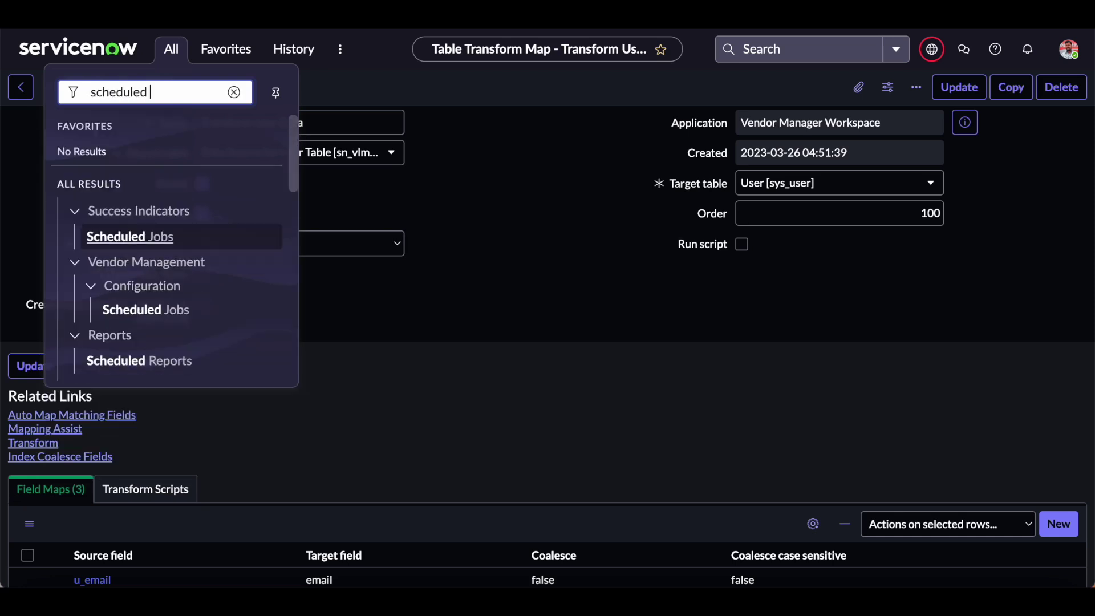
{"action": "type", "text": "im"}
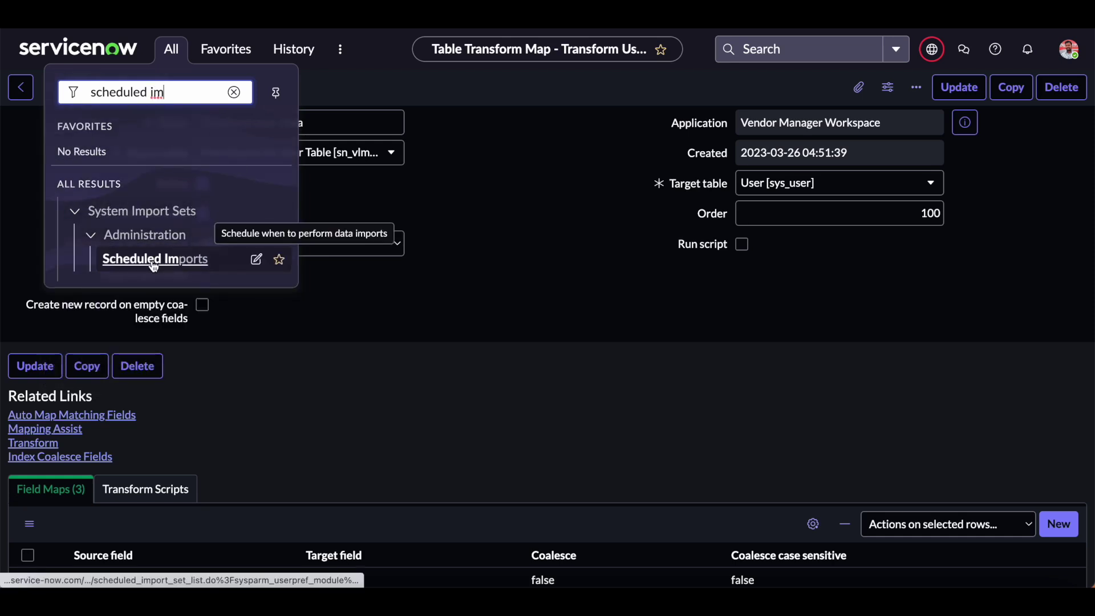
{"action": "left_click", "coordinate": [152, 261]}
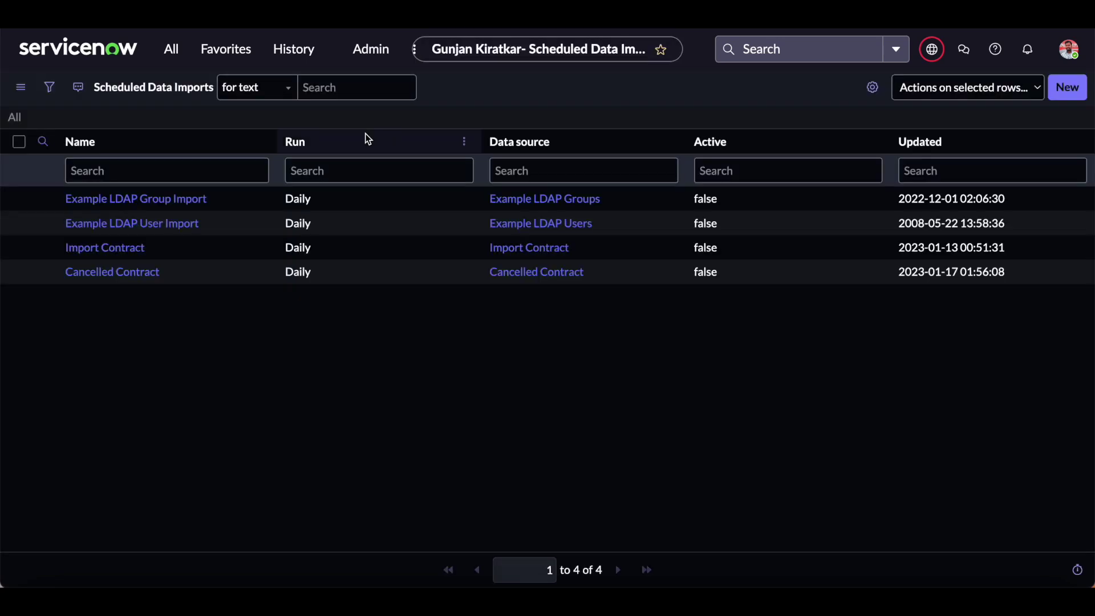
{"action": "left_click", "coordinate": [1068, 87]}
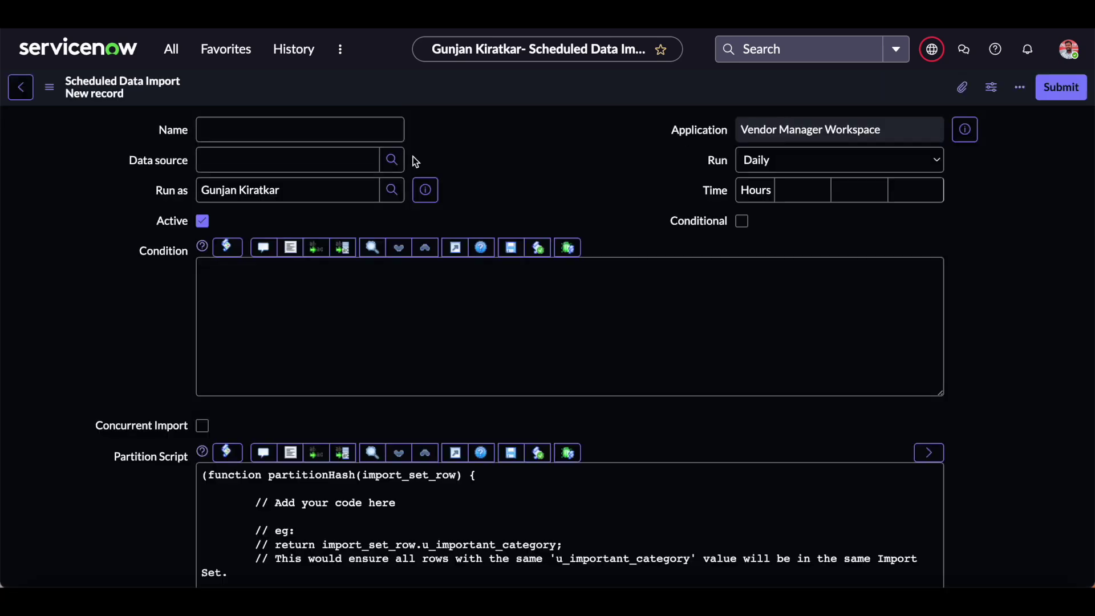
- Name the scheduled import "Scheduled User Data", select Data Source for User Table as its data source, and save the record
{"action": "left_click", "coordinate": [252, 129]}
{"action": "type", "text": "Schedu"}
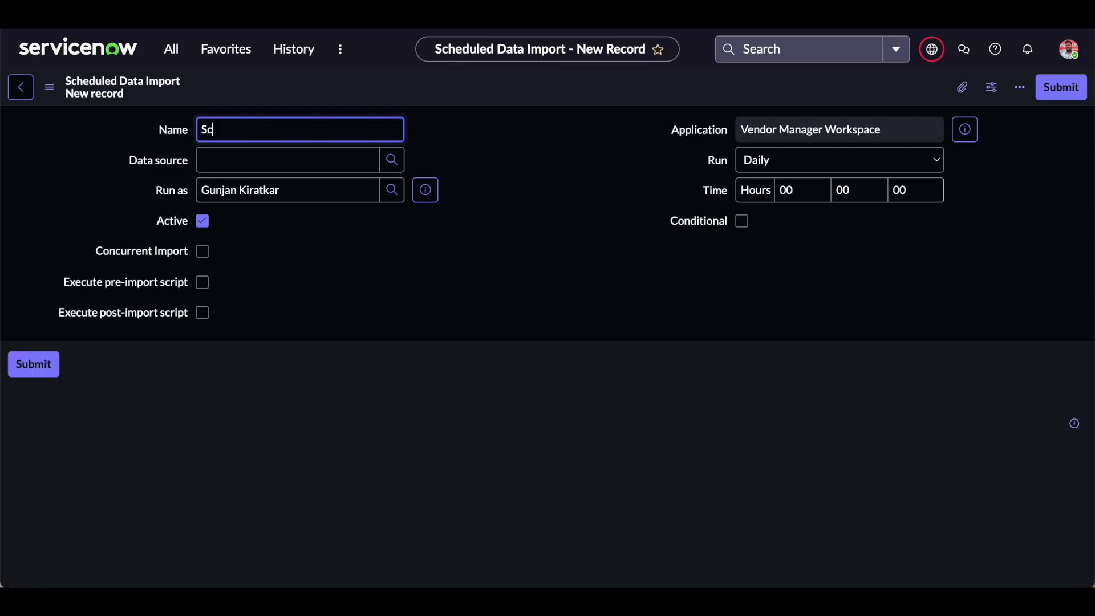
{"action": "type", "text": "led User Data"}
{"action": "key", "text": "Tab"}
{"action": "left_click", "coordinate": [326, 153]}
{"action": "left_click", "coordinate": [391, 164]}
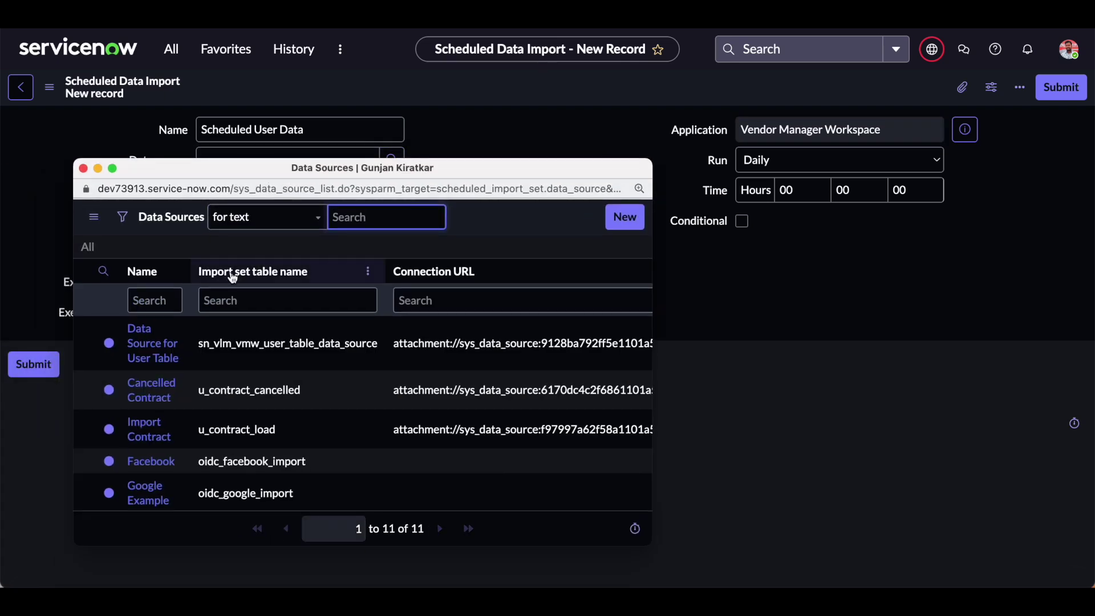
{"action": "left_click", "coordinate": [151, 293]}
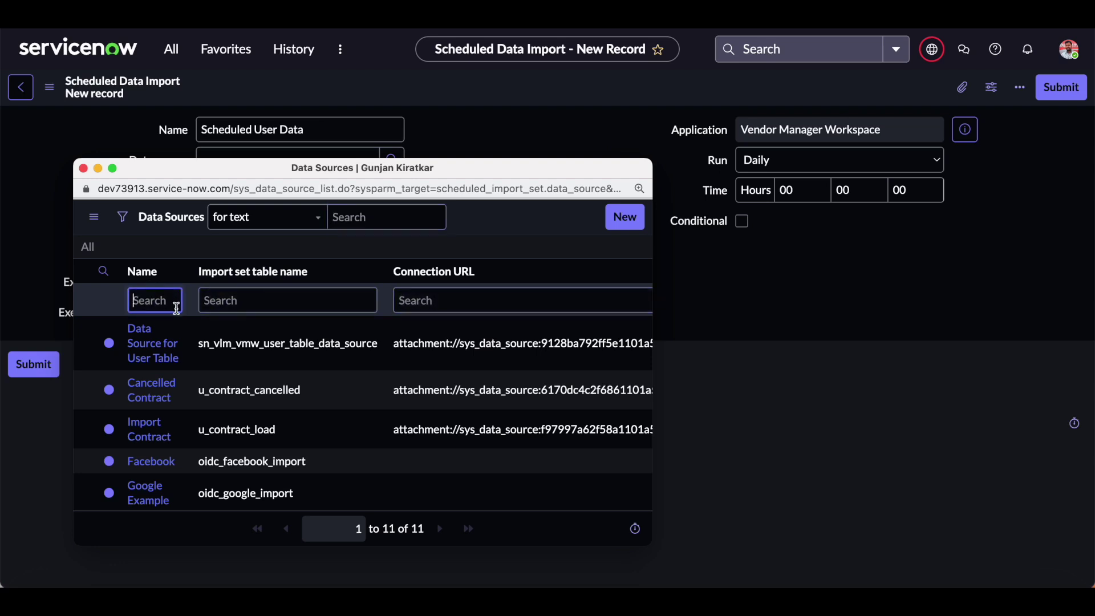
{"action": "left_click", "coordinate": [156, 352]}
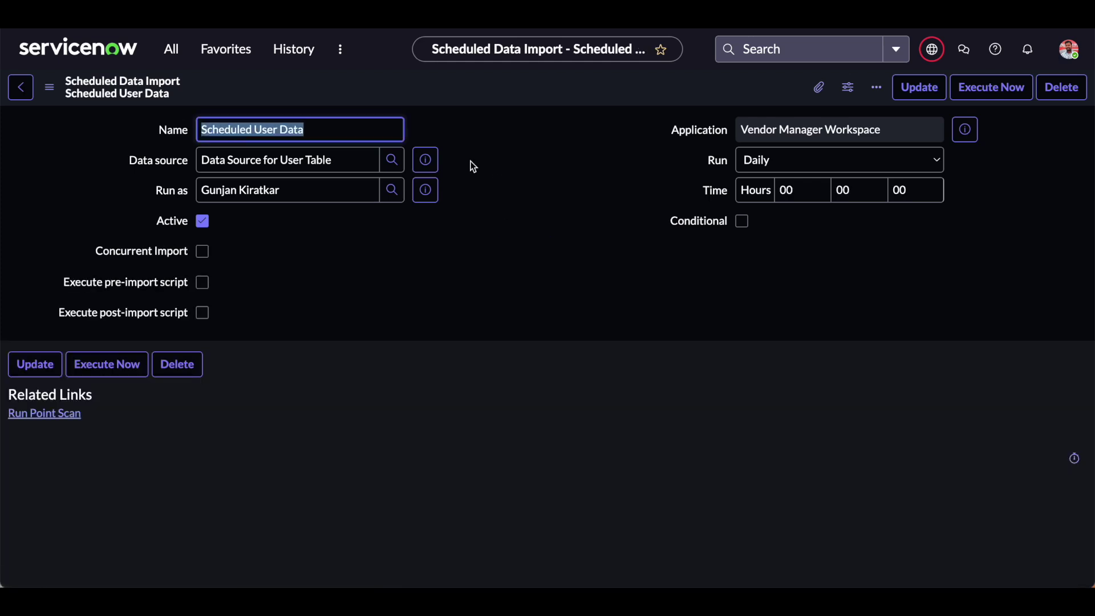
- Deactivate the Scheduled User Data import and save the record
{"action": "left_click", "coordinate": [202, 221]}
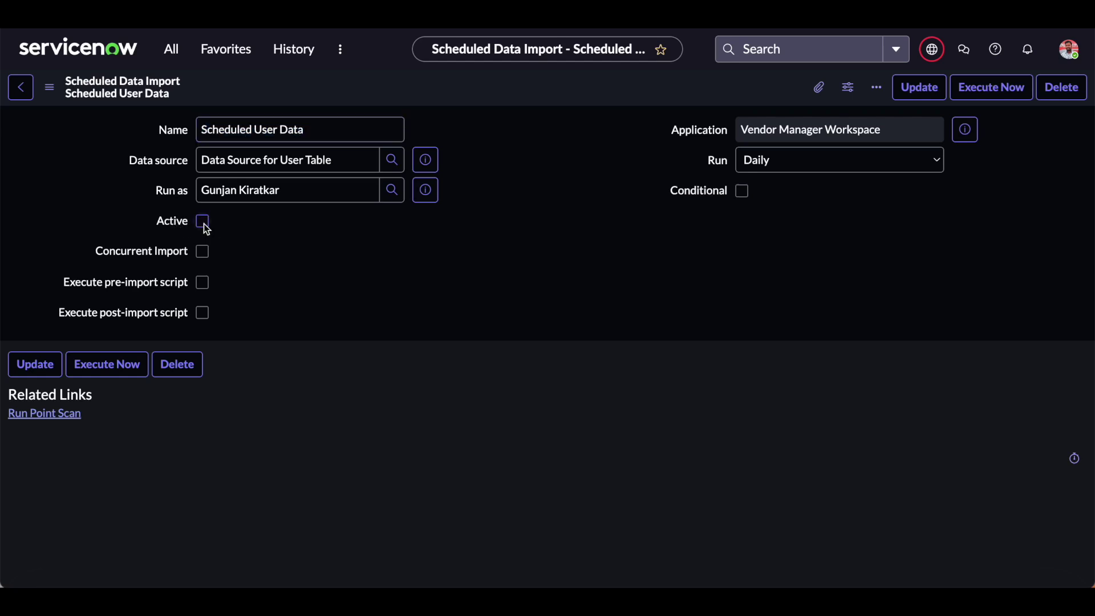
{"action": "left_click", "coordinate": [229, 197]}
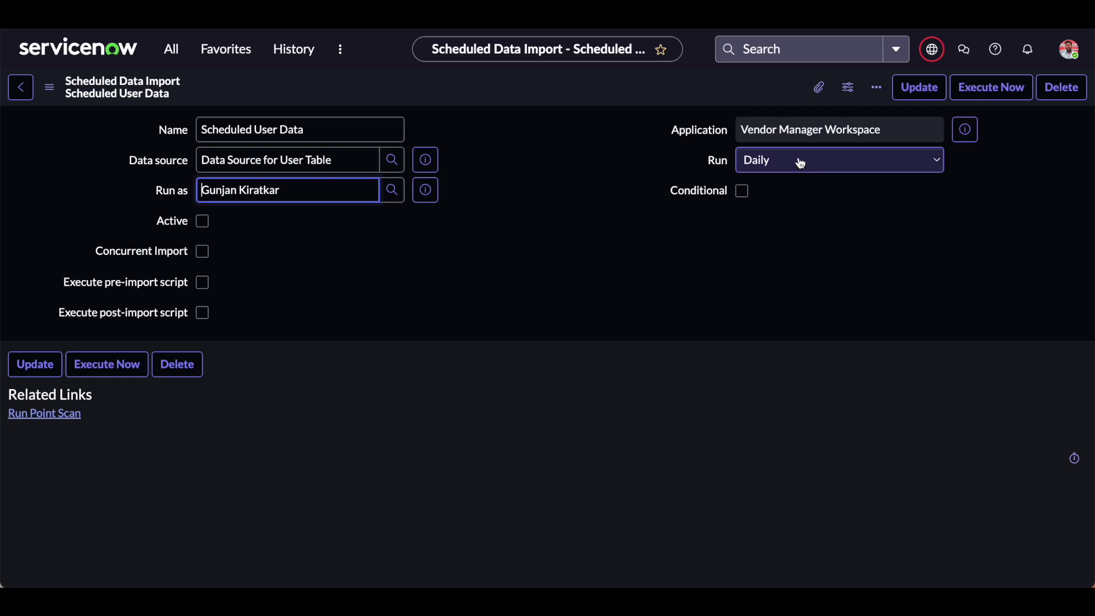
{"action": "left_click", "coordinate": [49, 88]}
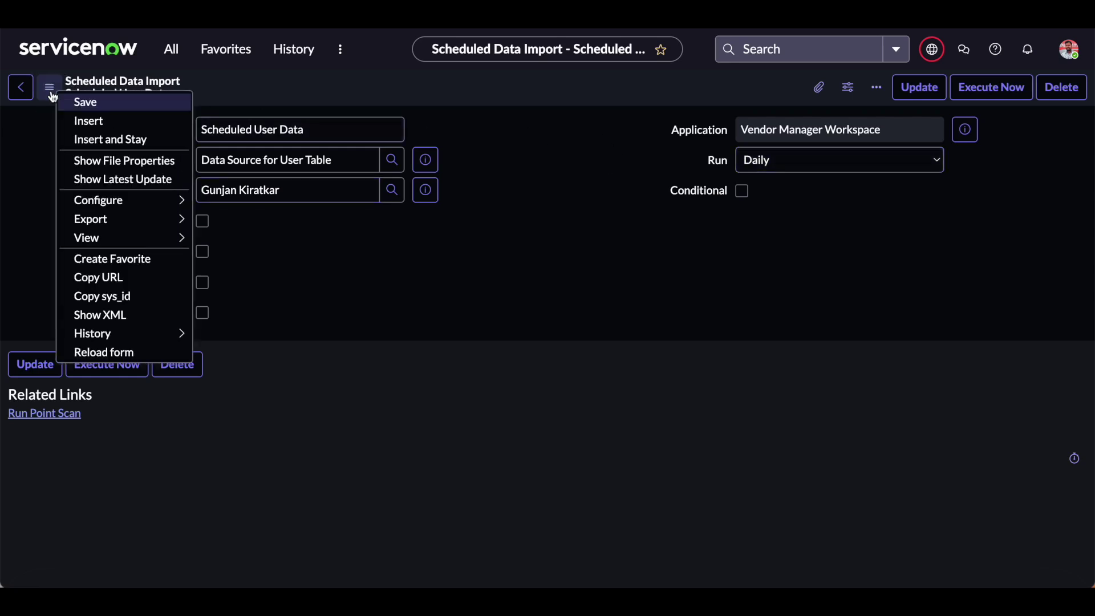
{"action": "left_click", "coordinate": [91, 101]}
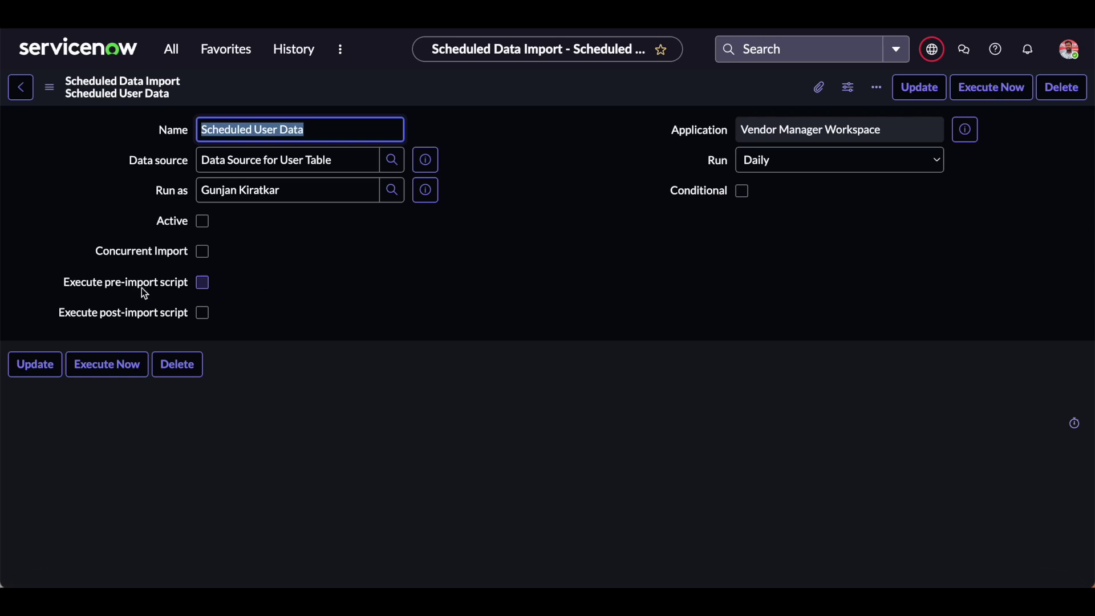
- Enable the post-import script and write its first line as "var attach= new GlideSysAttachment();"
{"action": "left_click", "coordinate": [202, 313]}
{"action": "left_click", "coordinate": [314, 362]}
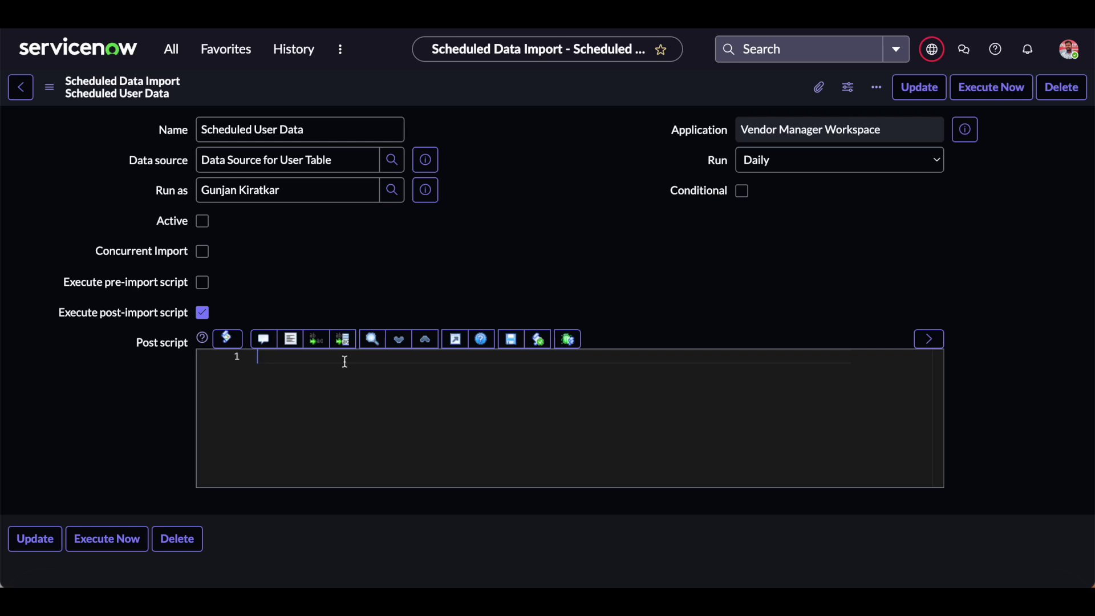
{"action": "type", "text": "var attach= new"}
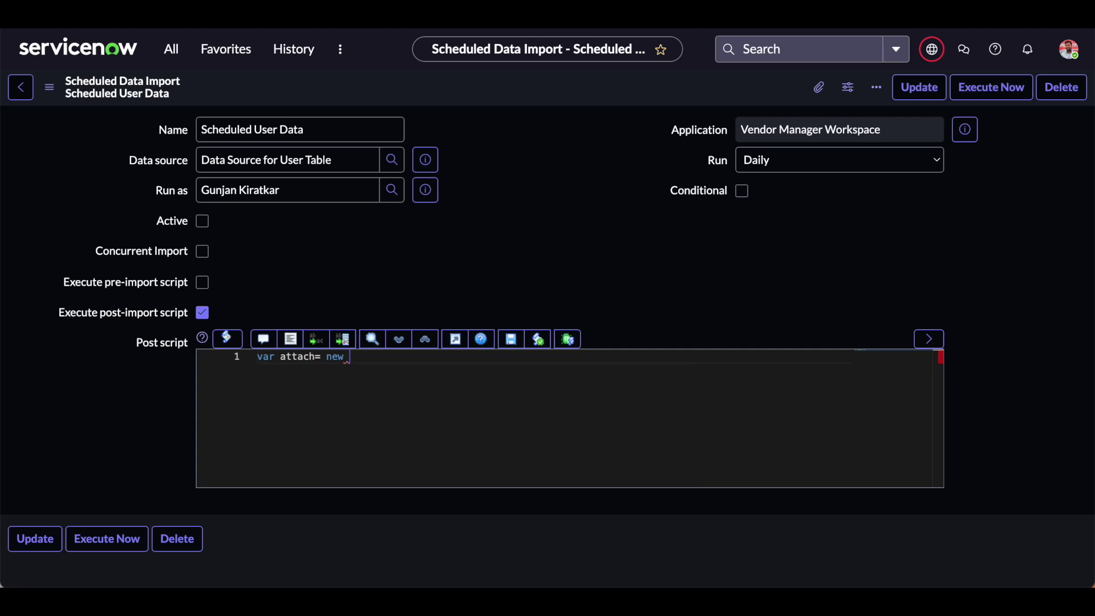
{"action": "type", "text": "GlideSys"}
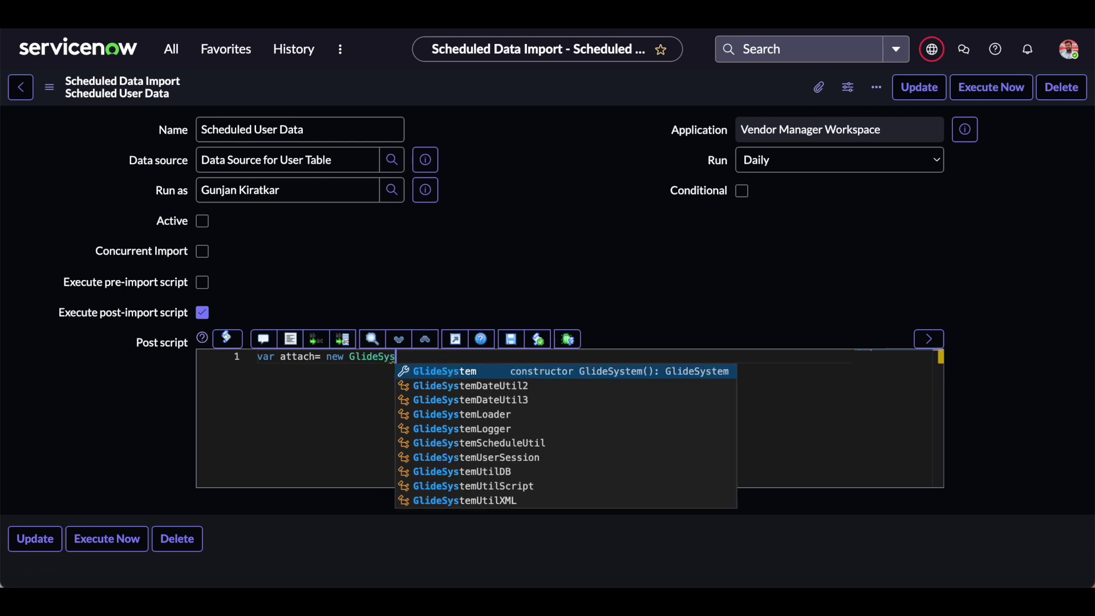
{"action": "type", "text": "Att"}
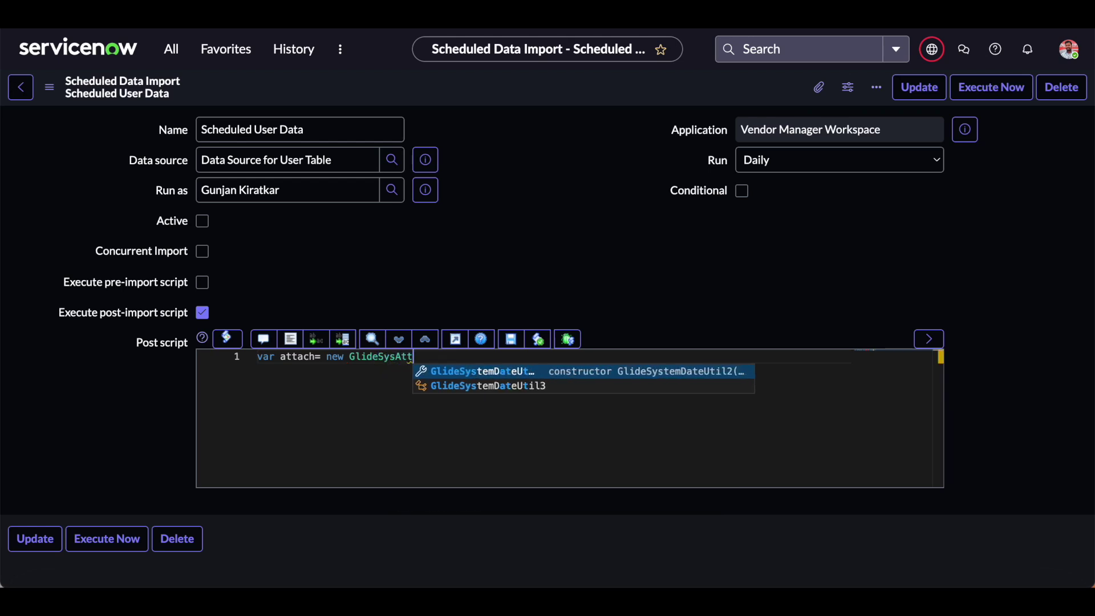
{"action": "type", "text": "a"}
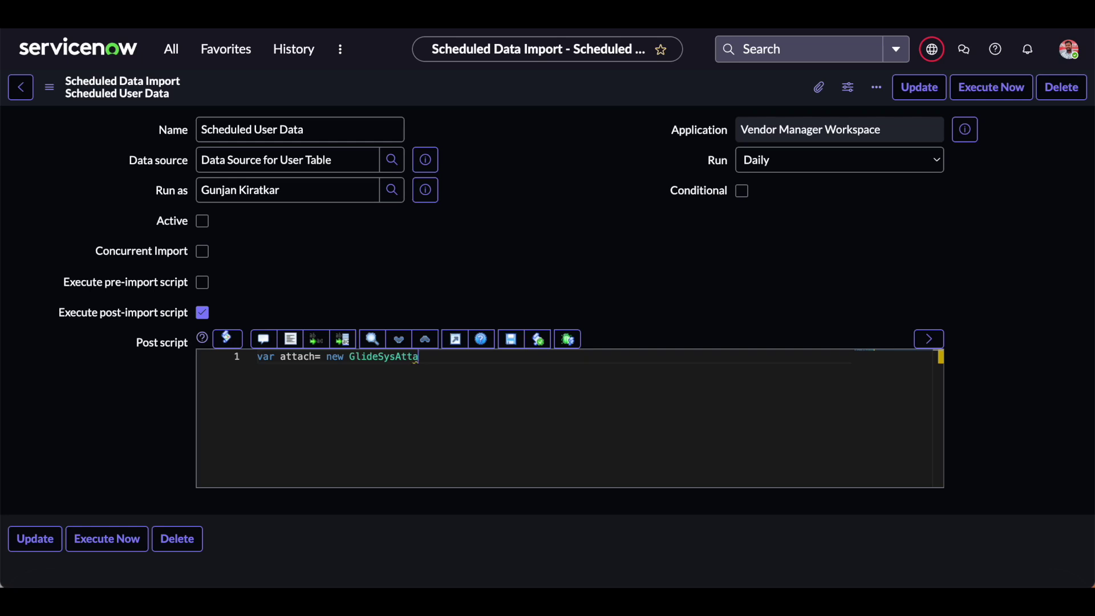
{"action": "type", "text": "chment();"}
- Add "attach.deleteAll(data_source);" as the second line of the post-import script and save the record
{"action": "key", "text": "Return"}
{"action": "type", "text": "attac"}
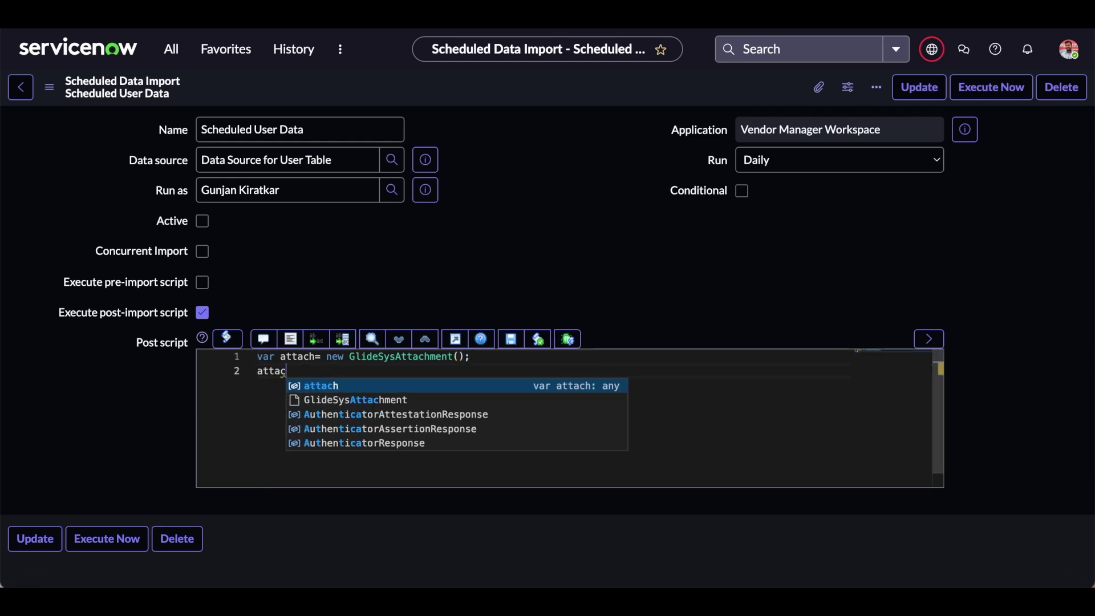
{"action": "type", "text": "h.dele"}
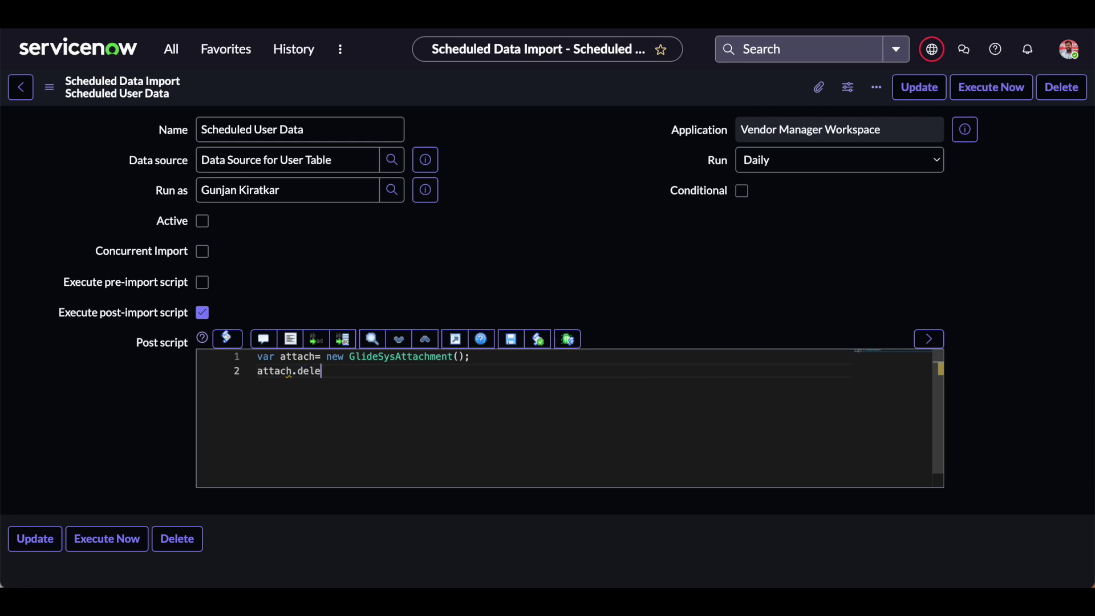
{"action": "type", "text": "teAll"}
{"action": "type", "text": "("}
{"action": "type", "text": "data_s"}
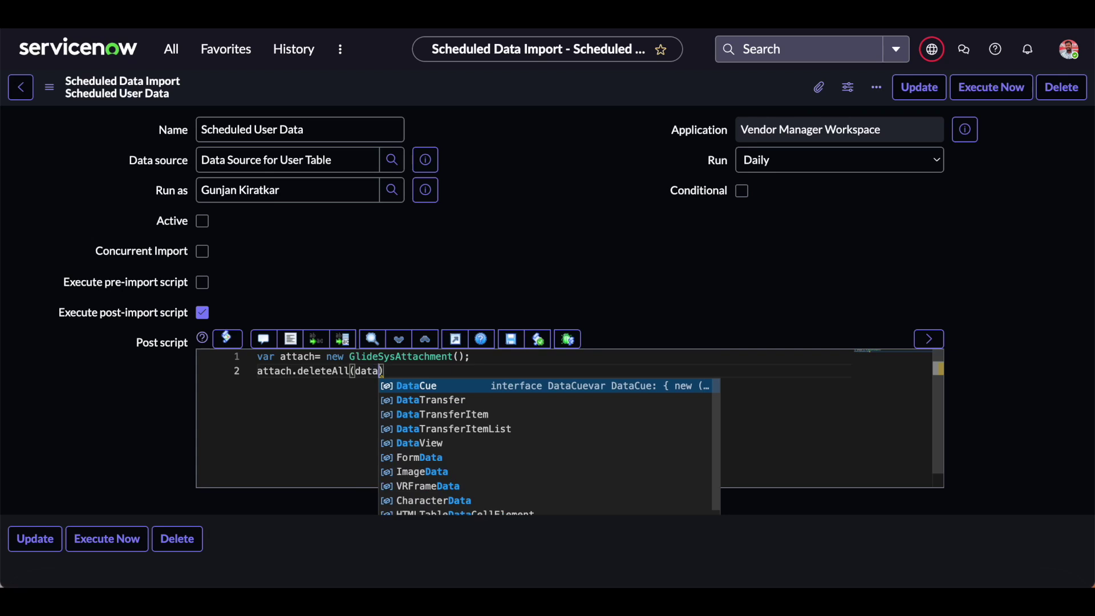
{"action": "type", "text": "ource"}
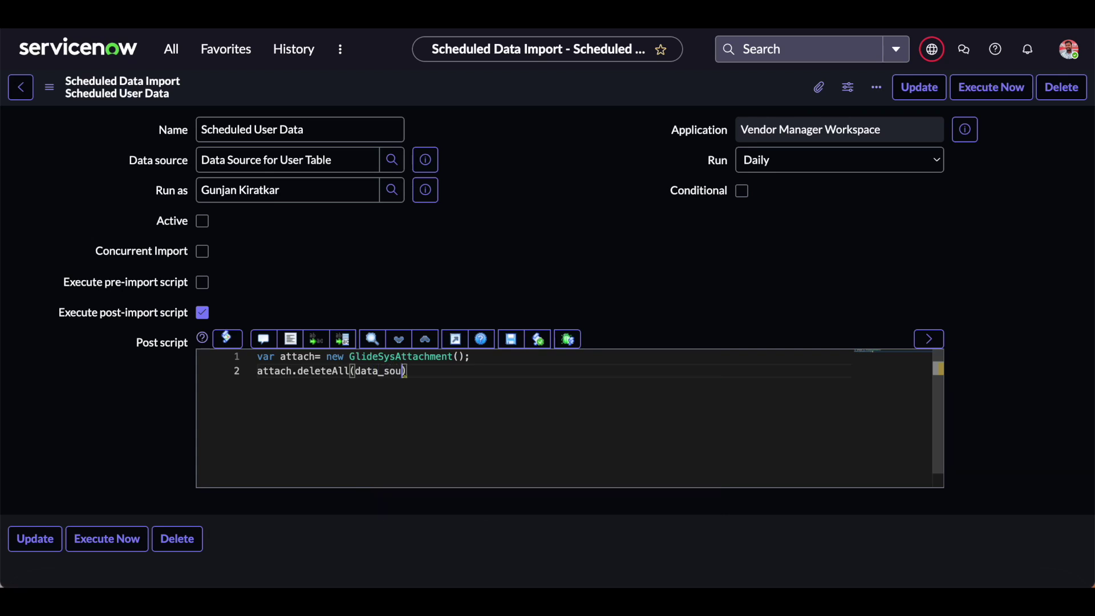
{"action": "key", "text": "End"}
{"action": "type", "text": ";"}
{"action": "left_click", "coordinate": [515, 349]}
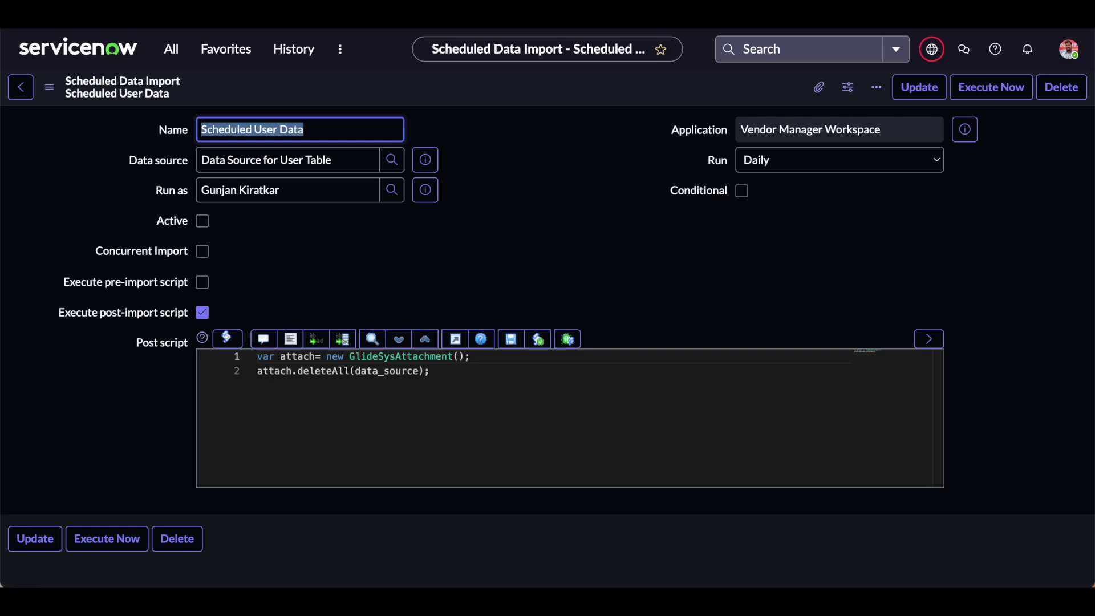
- Find Business Rules under System Definition in the navigator and start a new business rule record
{"action": "left_click", "coordinate": [171, 49]}
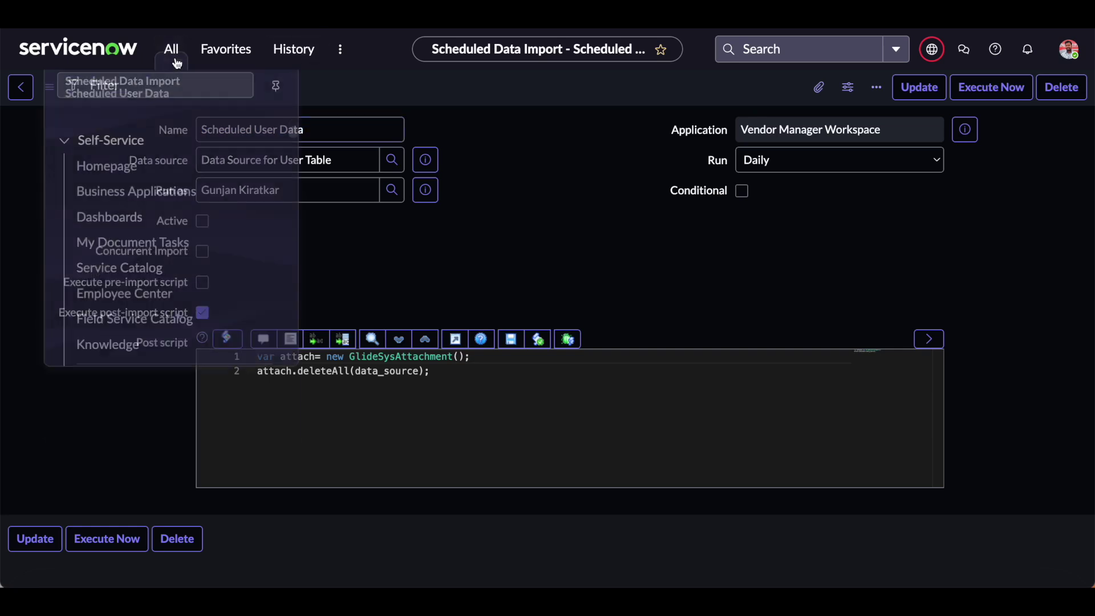
{"action": "type", "text": "busine"}
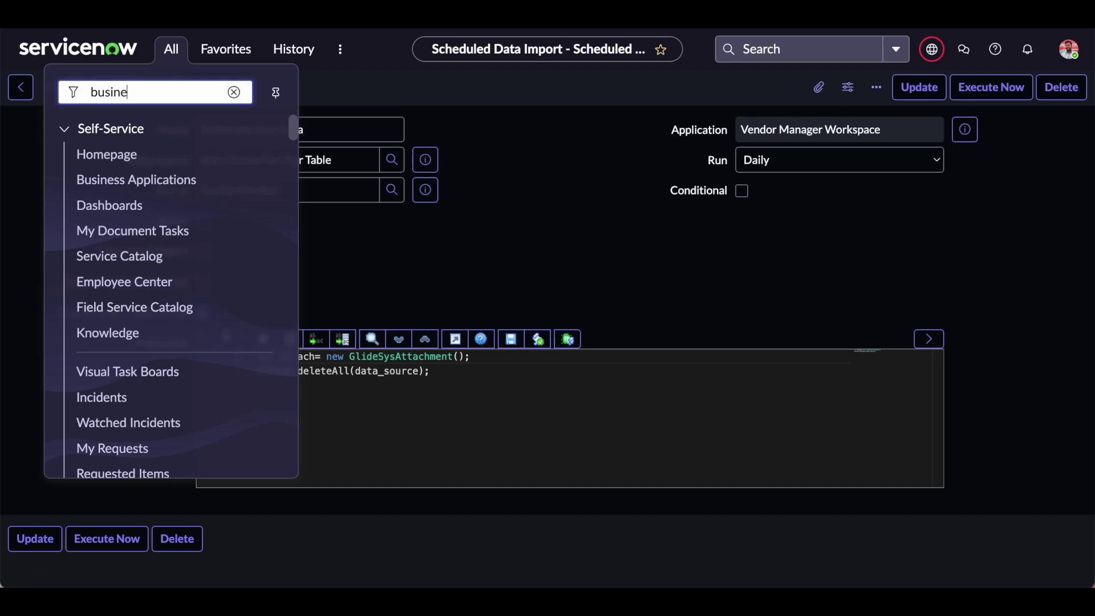
{"action": "type", "text": "ss rule"}
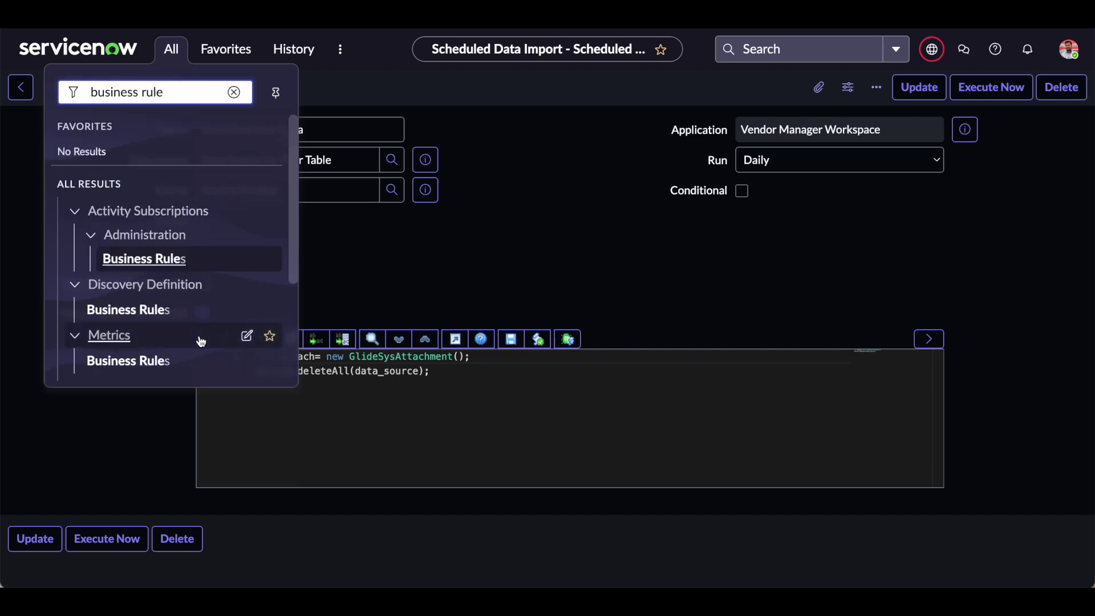
{"action": "scroll", "coordinate": [171, 285], "scroll_direction": "down", "scroll_amount": 3}
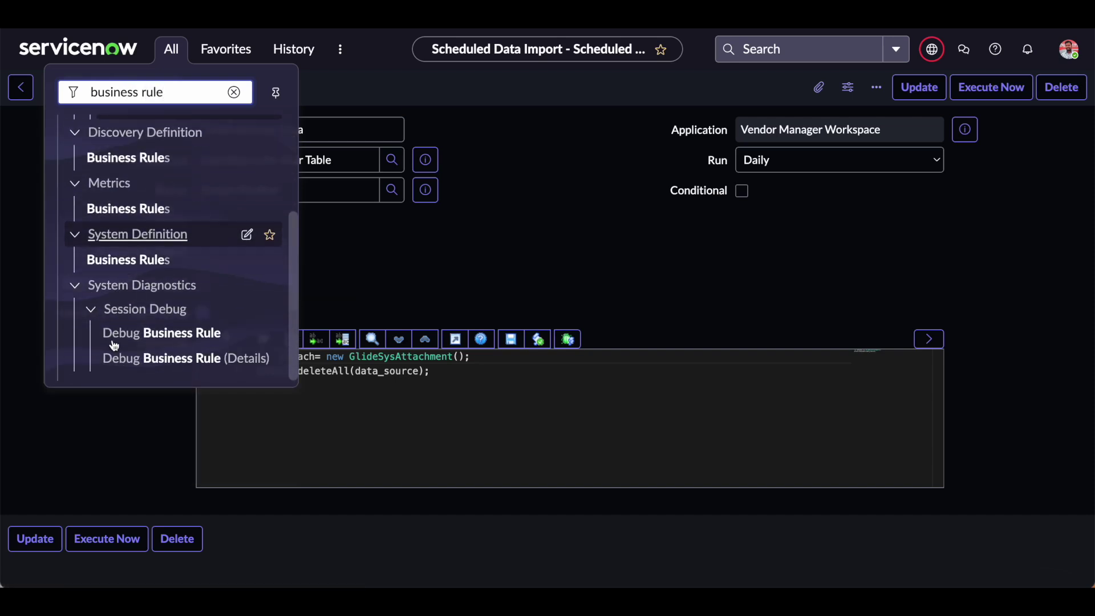
{"action": "left_click", "coordinate": [134, 270]}
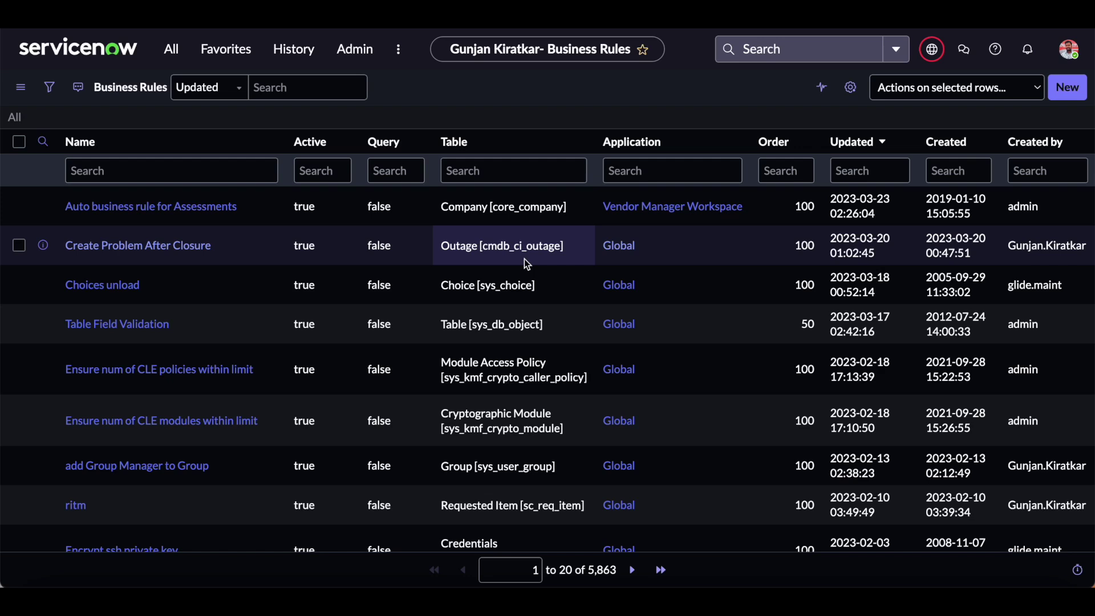
{"action": "left_click", "coordinate": [1067, 87]}
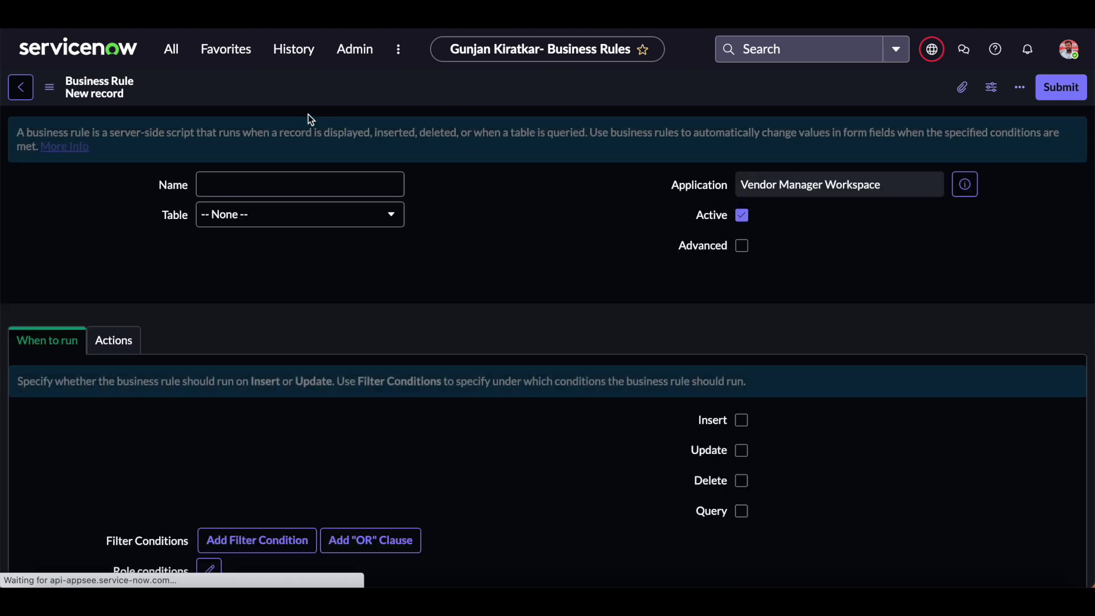
- Name the business rule "Copy attachment from RITM to source", set its table to Requested Item [sc_req_item] and enable Advanced
{"action": "left_click", "coordinate": [266, 185]}
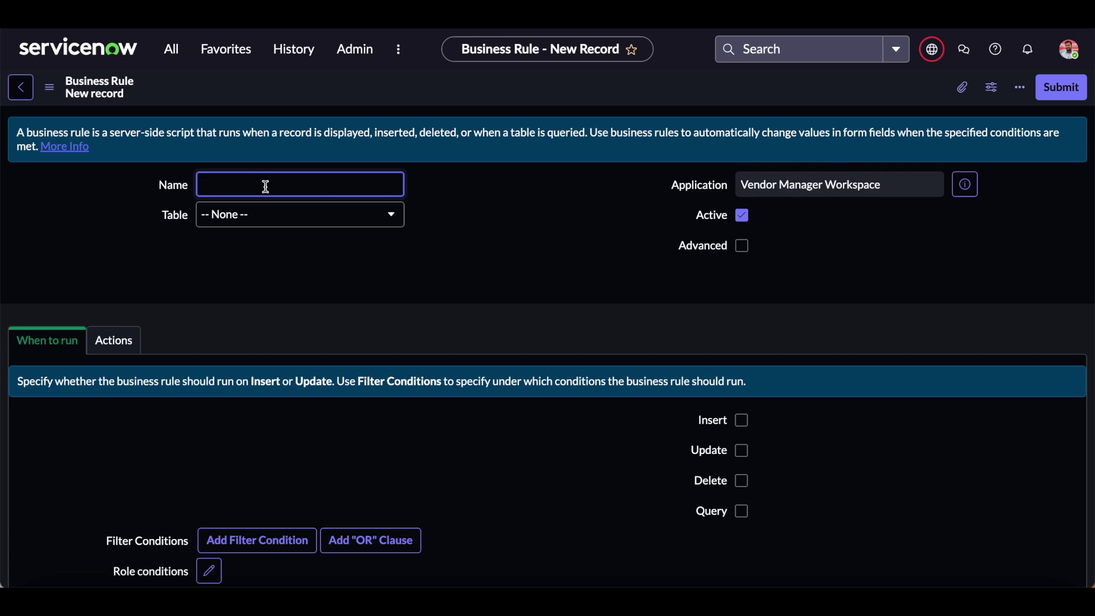
{"action": "type", "text": "Copy attachment frtom"}
{"action": "key", "text": "BackSpace"}
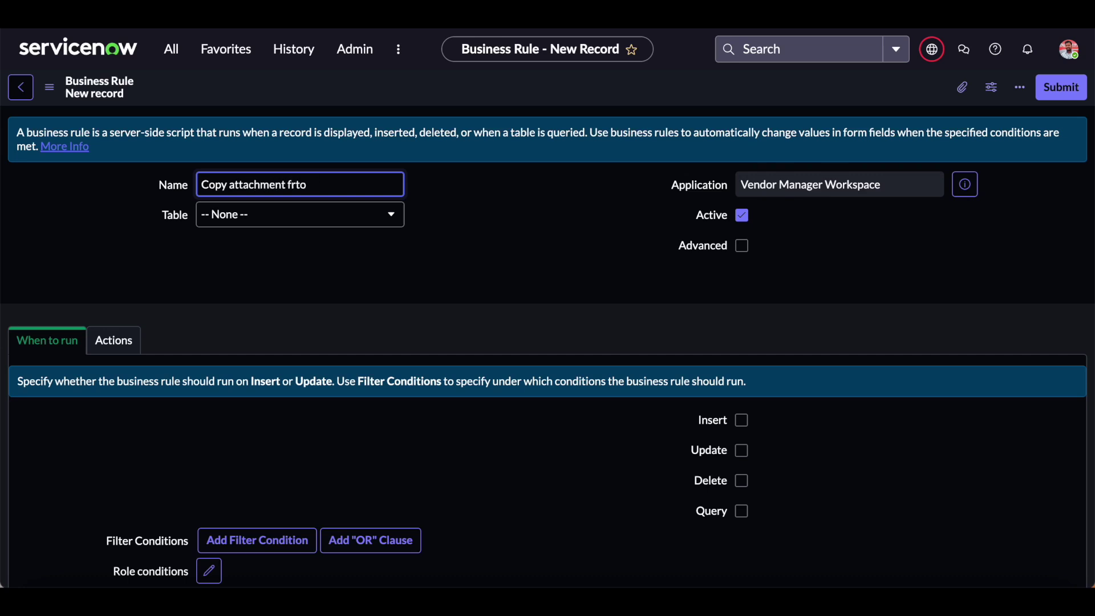
{"action": "type", "text": "om RITM to source"}
{"action": "key", "text": "Tab"}
{"action": "left_click", "coordinate": [256, 214]}
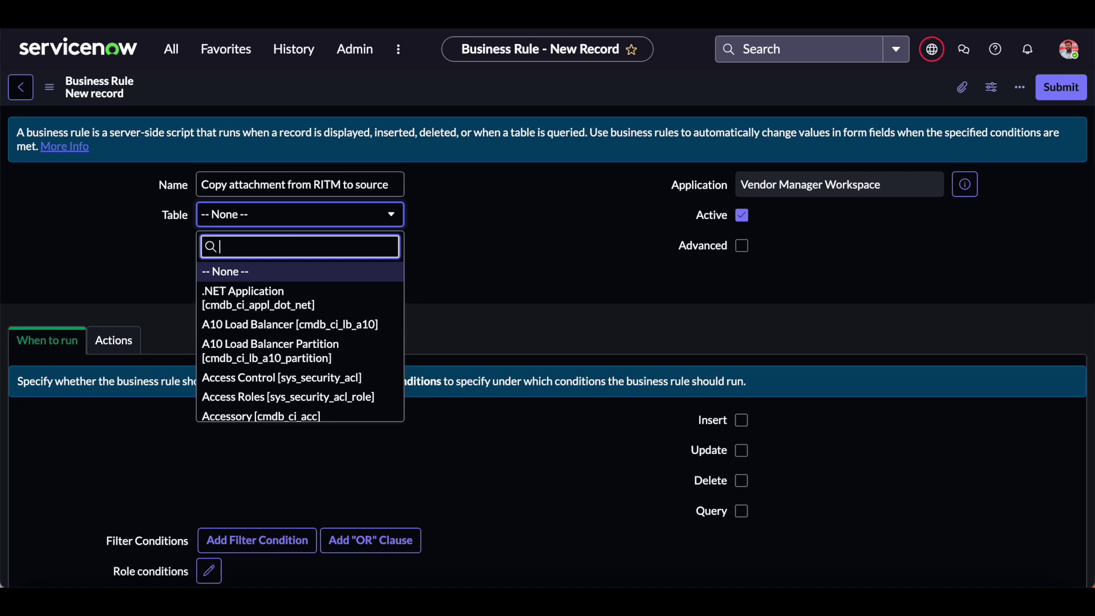
{"action": "type", "text": "sc_req"}
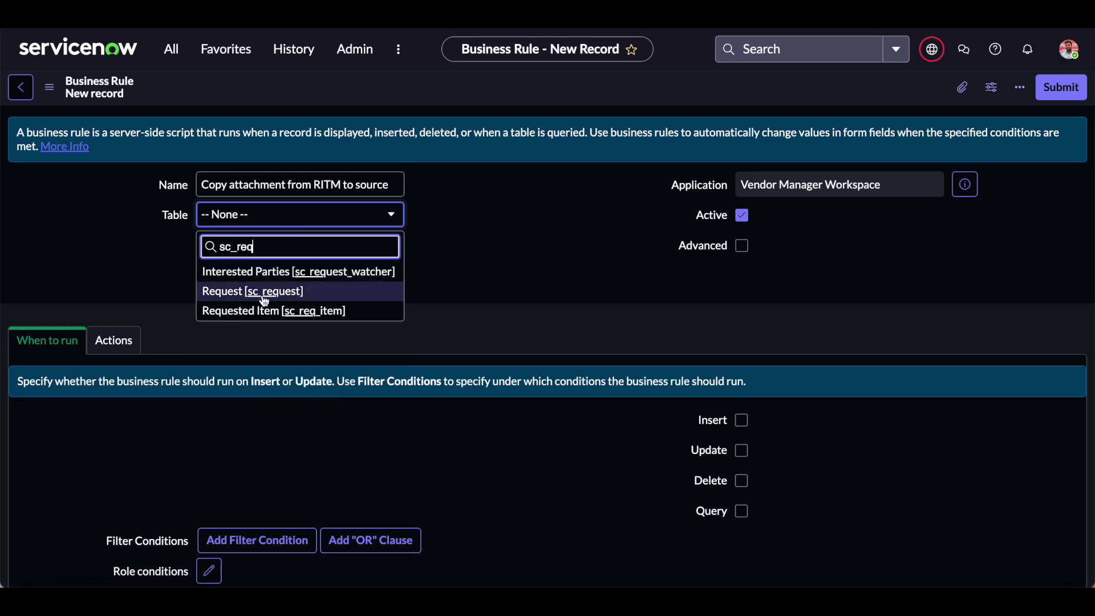
{"action": "left_click", "coordinate": [282, 311]}
{"action": "left_click", "coordinate": [742, 246]}
- Set the business rule to run after a record is inserted
{"action": "scroll", "coordinate": [452, 305], "scroll_direction": "down", "scroll_amount": 3}
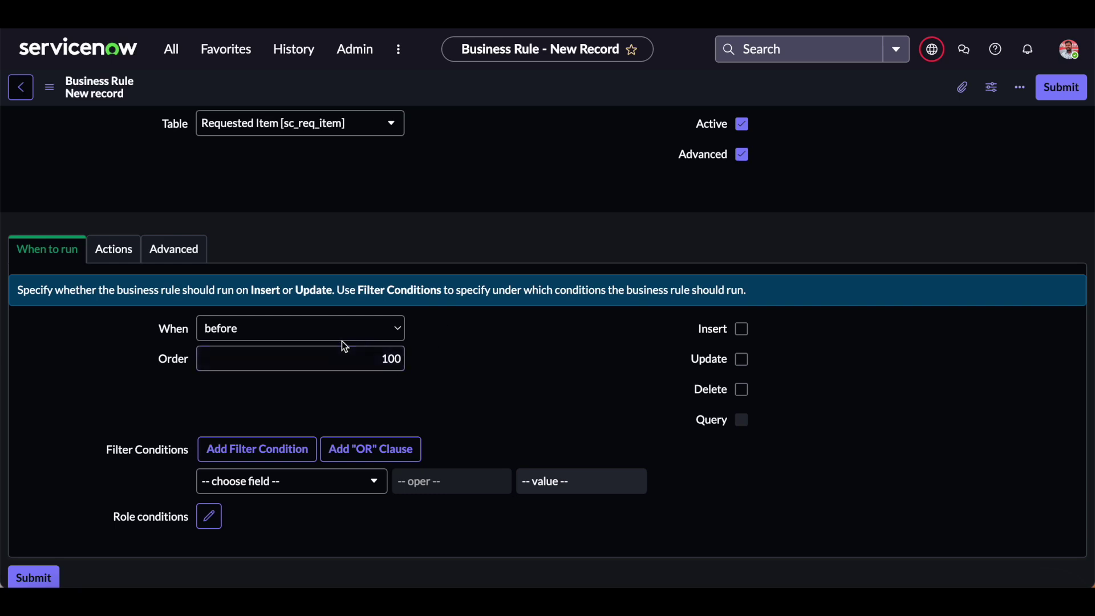
{"action": "left_click", "coordinate": [319, 331]}
{"action": "left_click", "coordinate": [273, 359]}
{"action": "left_click", "coordinate": [742, 330]}
- Add a filter condition so the rule runs only when Item is Import User Data
{"action": "scroll", "coordinate": [567, 323], "scroll_direction": "down", "scroll_amount": 1}
{"action": "left_click", "coordinate": [325, 456]}
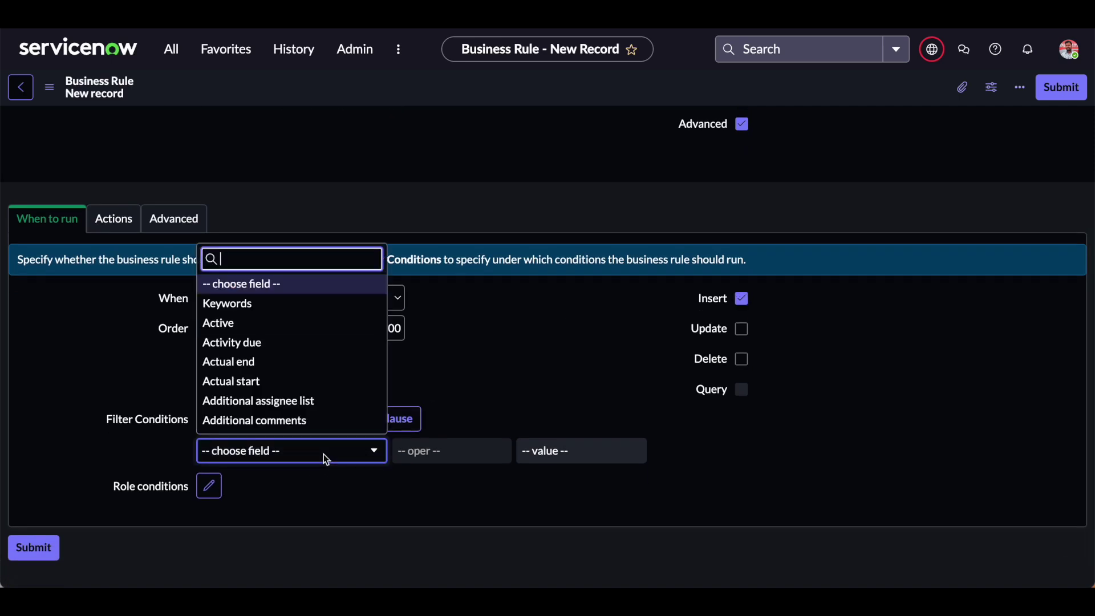
{"action": "type", "text": "ite"}
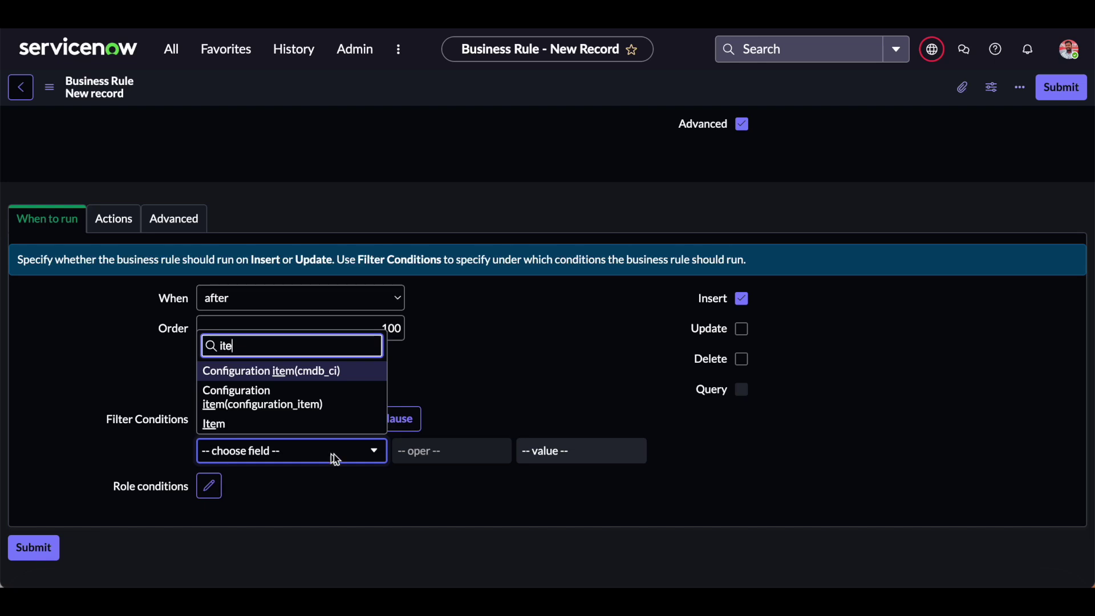
{"action": "left_click", "coordinate": [238, 429]}
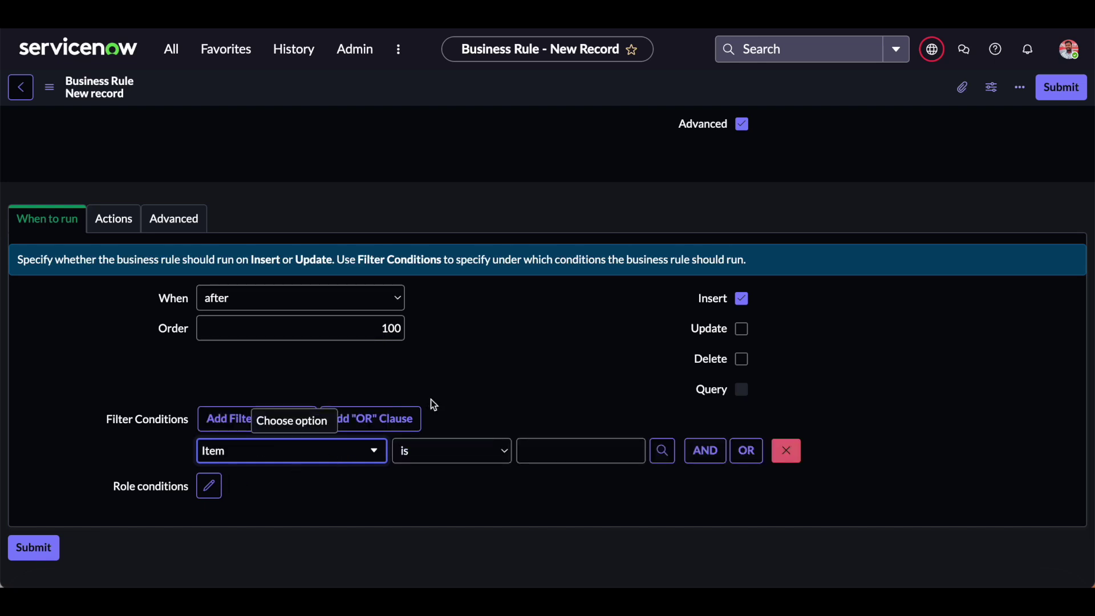
{"action": "left_click", "coordinate": [551, 454]}
{"action": "type", "text": "Im"}
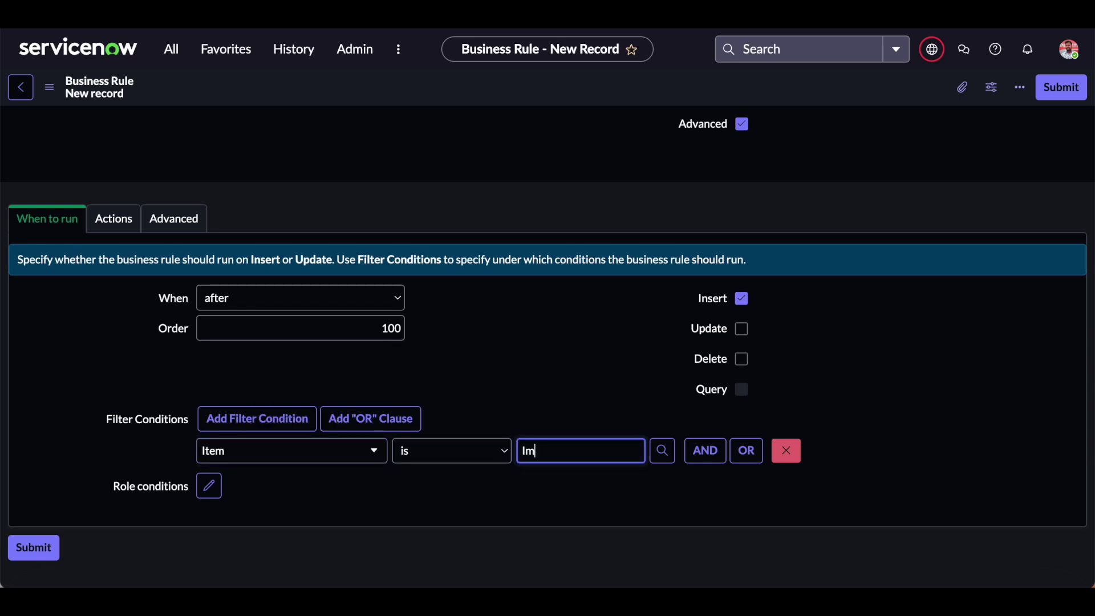
{"action": "type", "text": "pirtrt Data"}
{"action": "key", "text": "BackSpace"}
{"action": "key", "text": "BackSpace"}
{"action": "key", "text": "BackSpace"}
{"action": "key", "text": "BackSpace"}
{"action": "type", "text": "User"}
{"action": "left_click", "coordinate": [602, 476]}
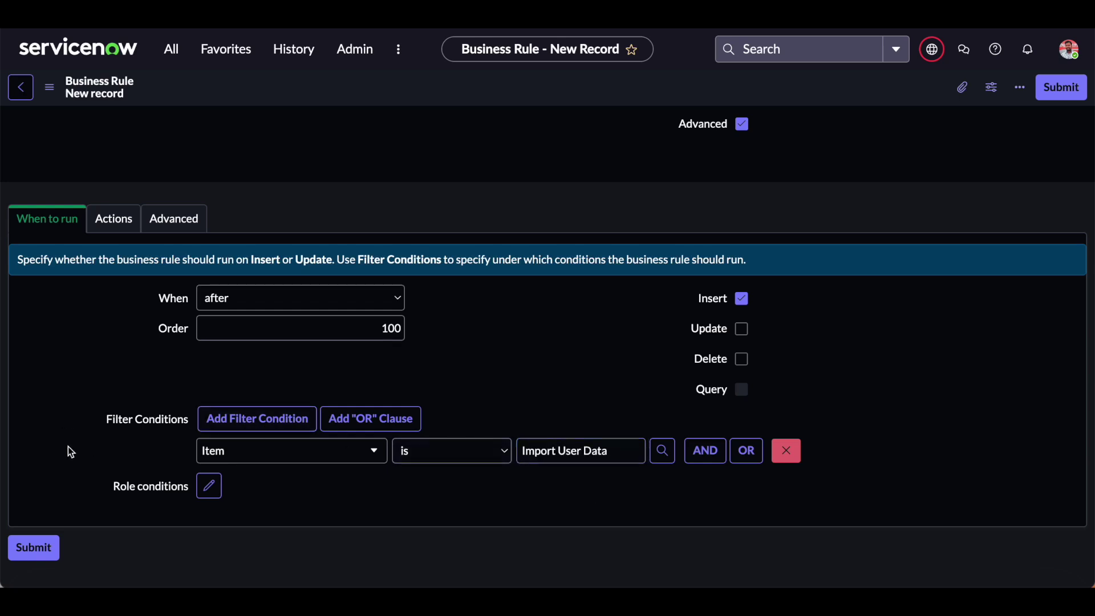
- Show the rule's script below its placeholder comment, switch to Google Slides and select the attachment-copy code on slide 3 for copying
{"action": "left_click", "coordinate": [191, 217]}
{"action": "left_click", "coordinate": [421, 372]}
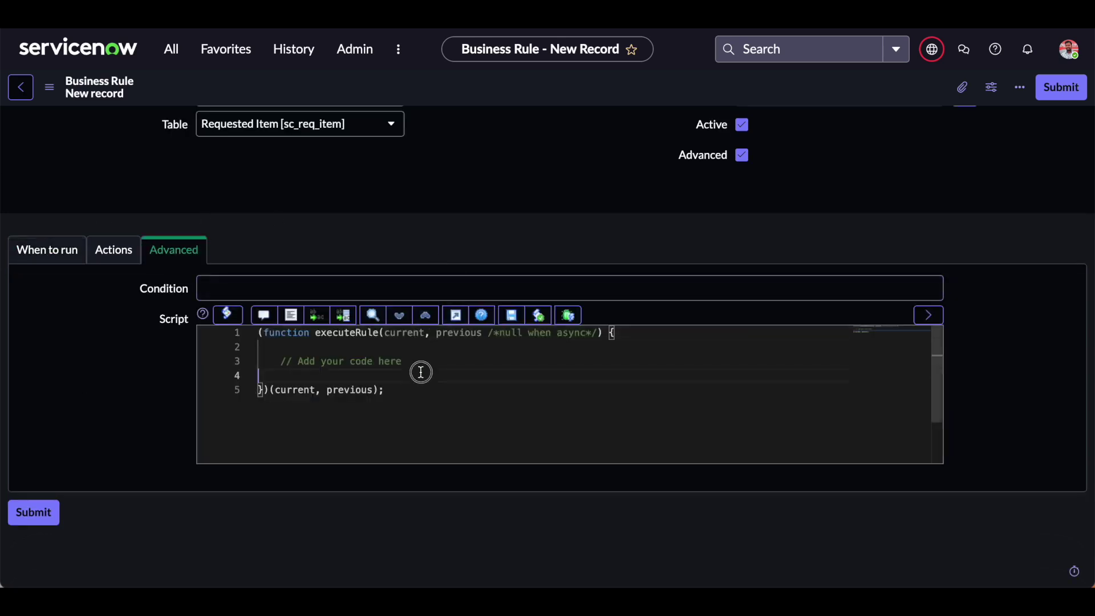
{"action": "left_click", "coordinate": [418, 364]}
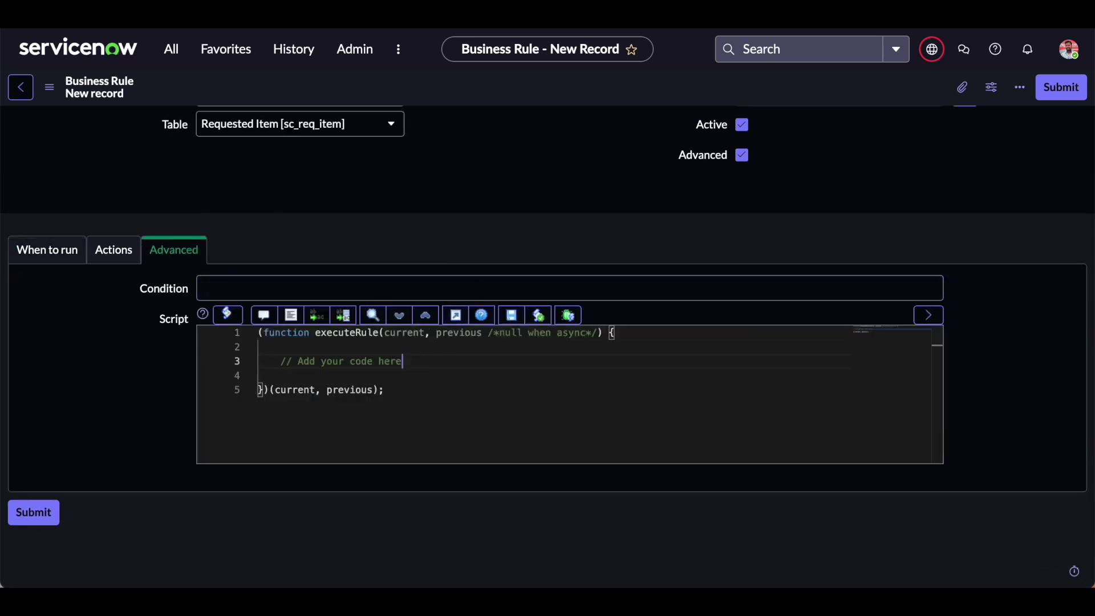
{"action": "key", "text": "ctrl+Tab"}
{"action": "left_click", "coordinate": [73, 286]}
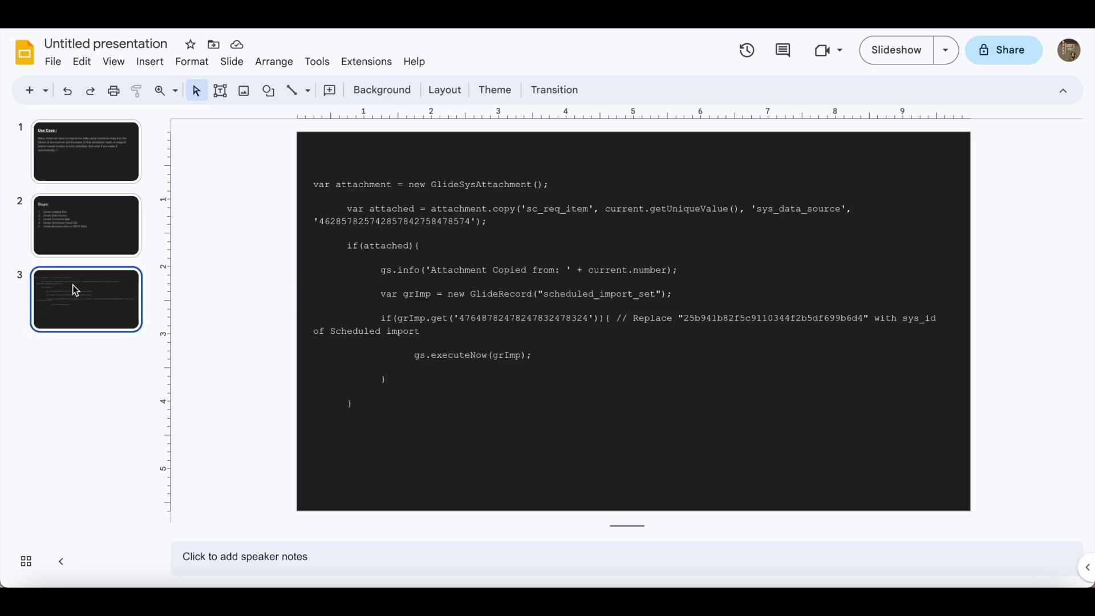
{"action": "left_click", "coordinate": [482, 306]}
{"action": "left_click_drag", "start_coordinate": [313, 184], "coordinate": [368, 400]}
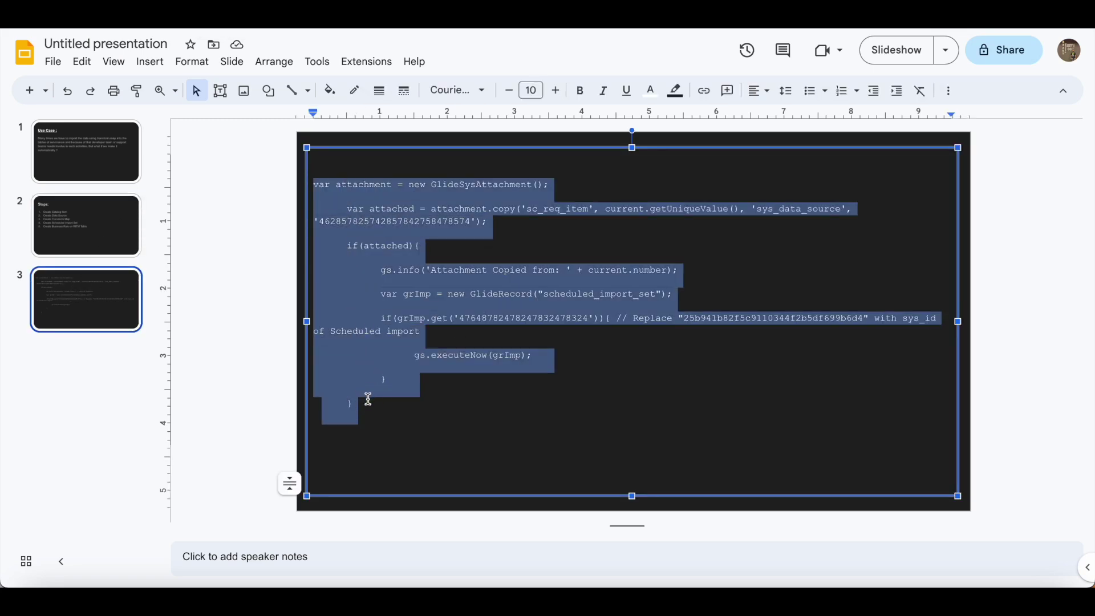
- Back in the ServiceNow business rule, paste the copied code below the placeholder comment and format the script
{"action": "left_click", "coordinate": [519, 337]}
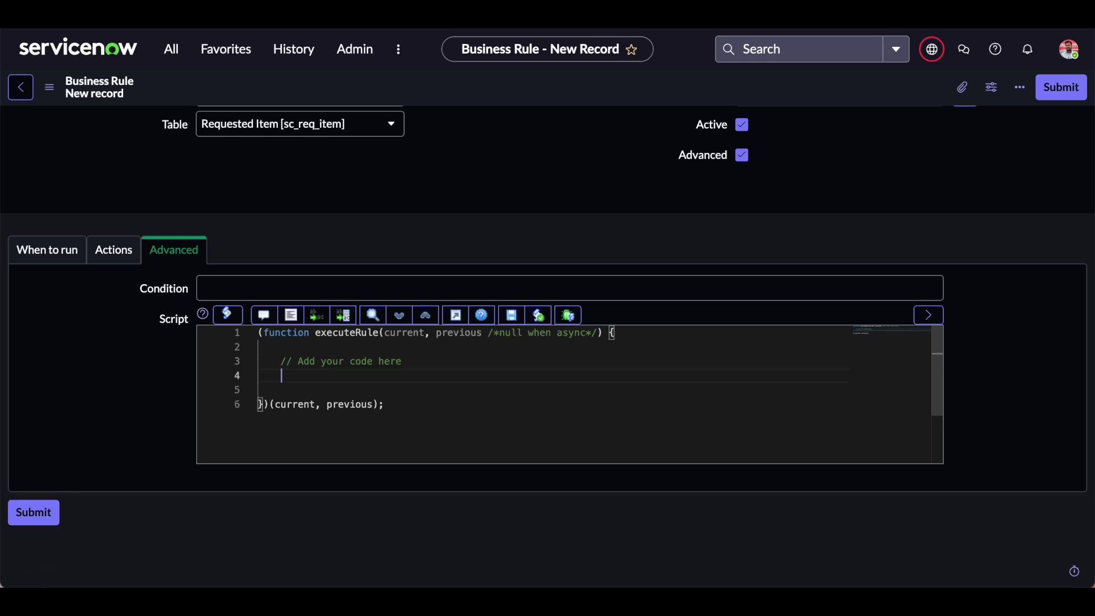
{"action": "key", "text": "ctrl+v"}
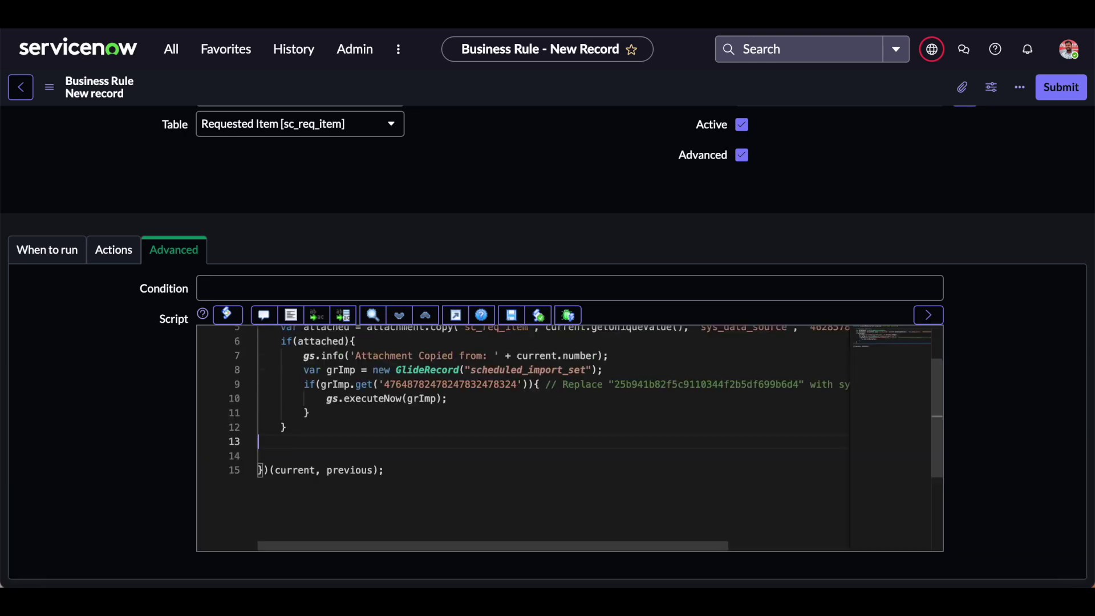
{"action": "left_click", "coordinate": [291, 315]}
{"action": "scroll", "coordinate": [470, 428], "scroll_direction": "up", "scroll_amount": 1}
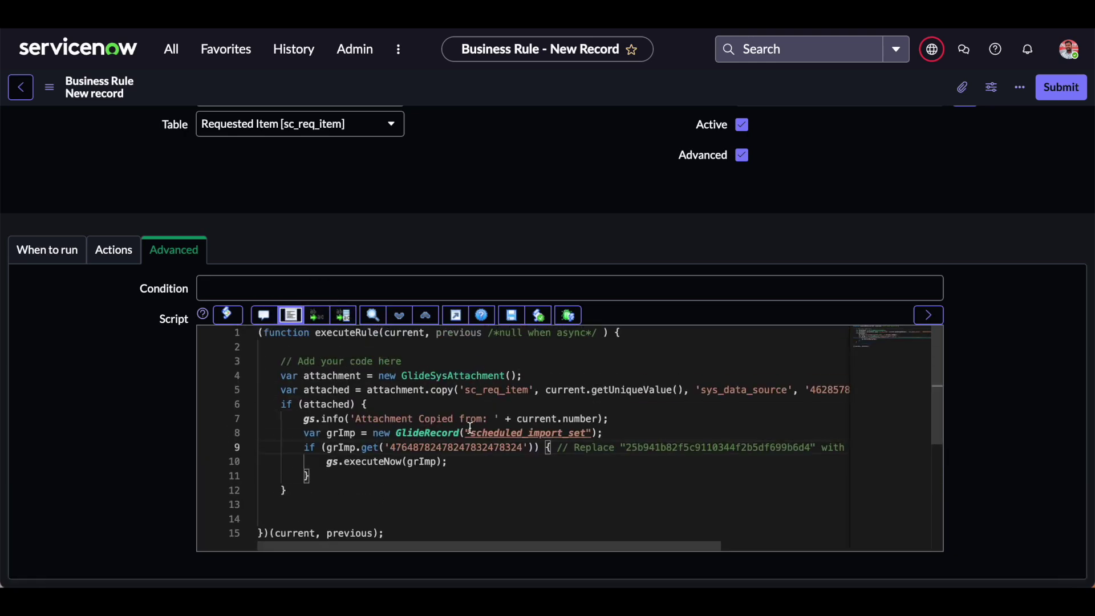
- Examine the arguments of the attachment.copy call: the source table, current record ID, sys_data_source table and target sys_id
{"action": "left_click", "coordinate": [483, 395]}
{"action": "double_click", "coordinate": [484, 395]}
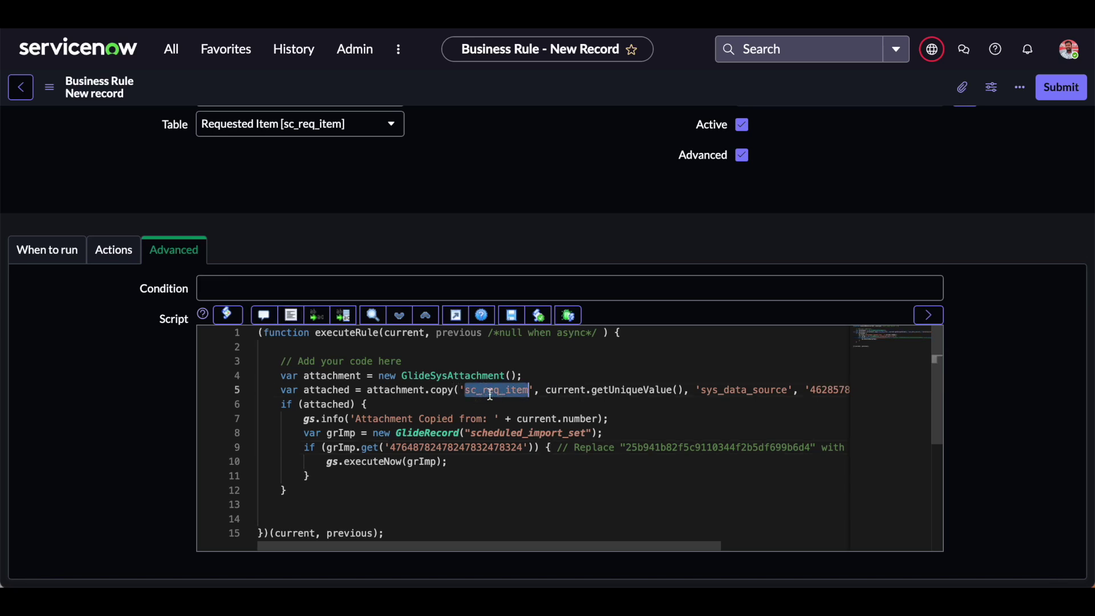
{"action": "double_click", "coordinate": [571, 392]}
{"action": "double_click", "coordinate": [491, 392]}
{"action": "double_click", "coordinate": [740, 390]}
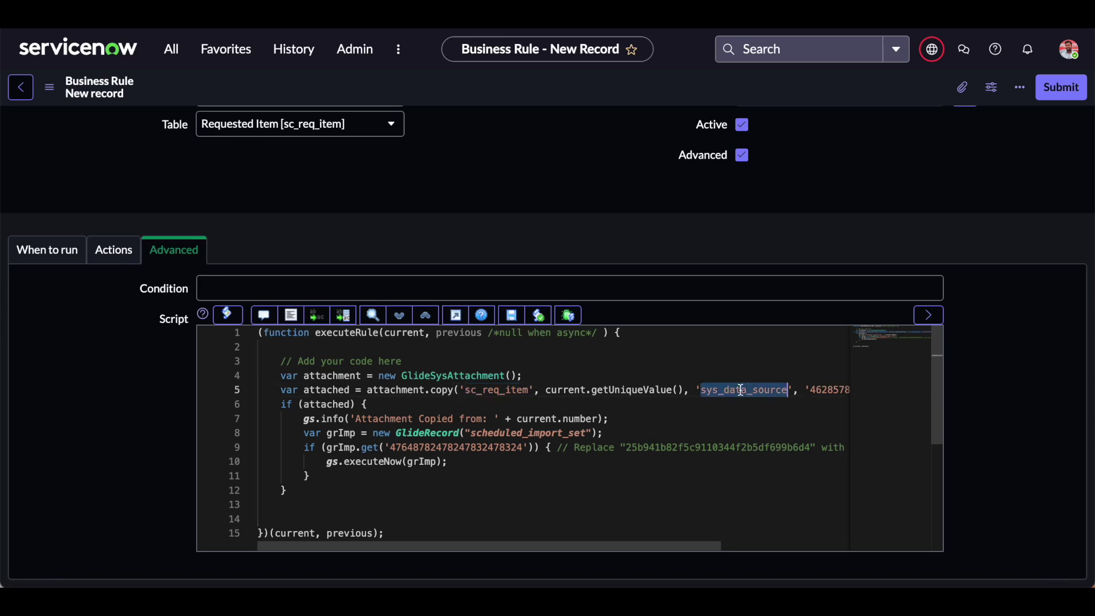
{"action": "double_click", "coordinate": [819, 391]}
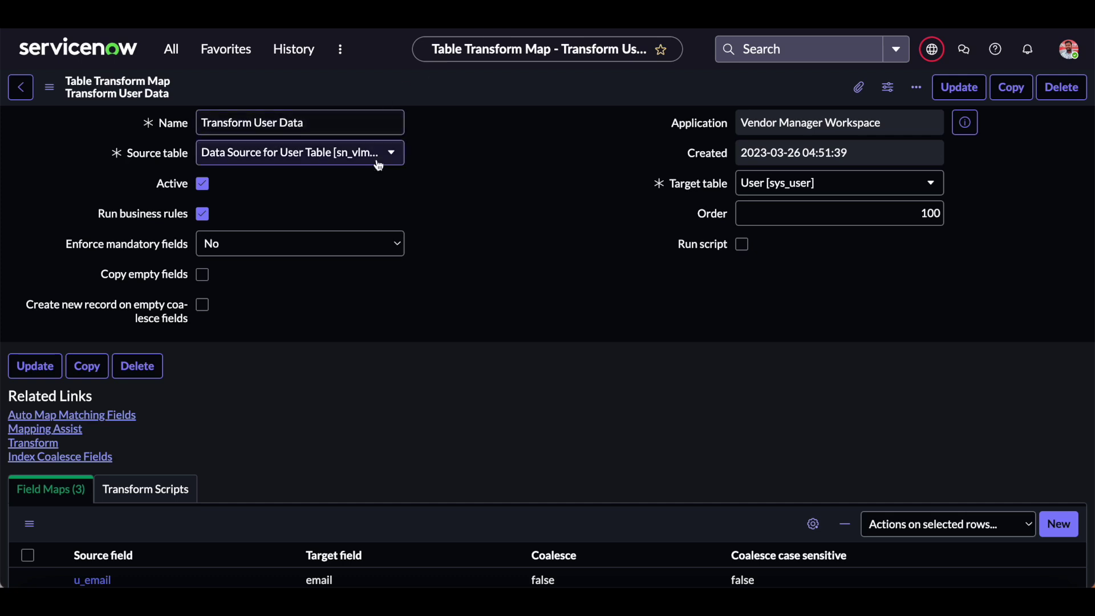
- Find the Data Sources list under System Import Sets and copy the sys_id of Data Source for User Table
{"action": "left_click", "coordinate": [171, 51]}
{"action": "left_click_drag", "start_coordinate": [165, 91], "coordinate": [68, 90]}
{"action": "type", "text": "data source"}
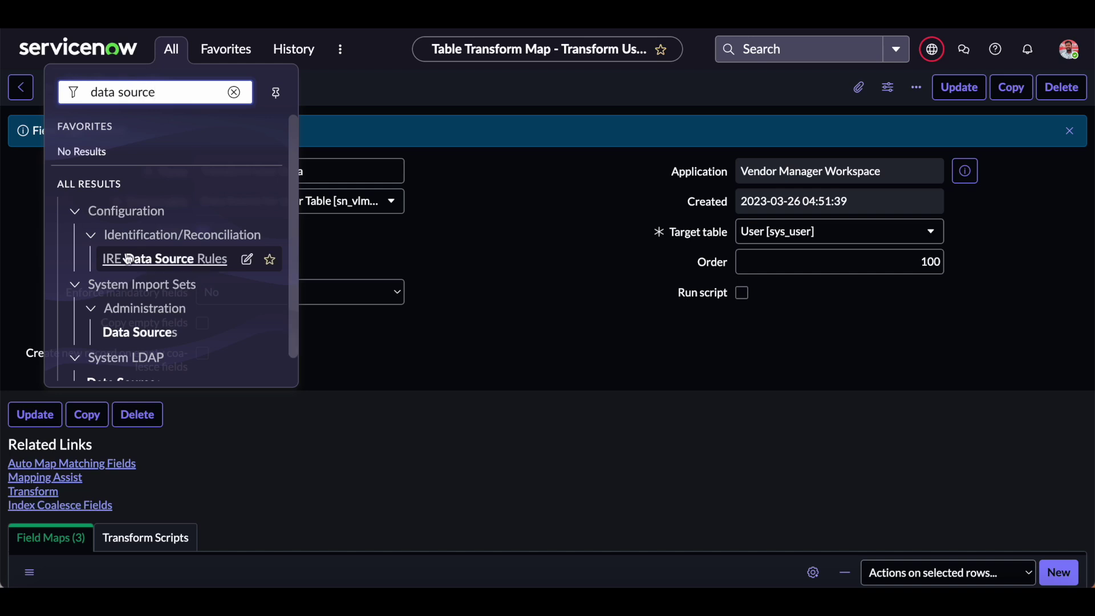
{"action": "scroll", "coordinate": [154, 273], "scroll_direction": "down", "scroll_amount": 1}
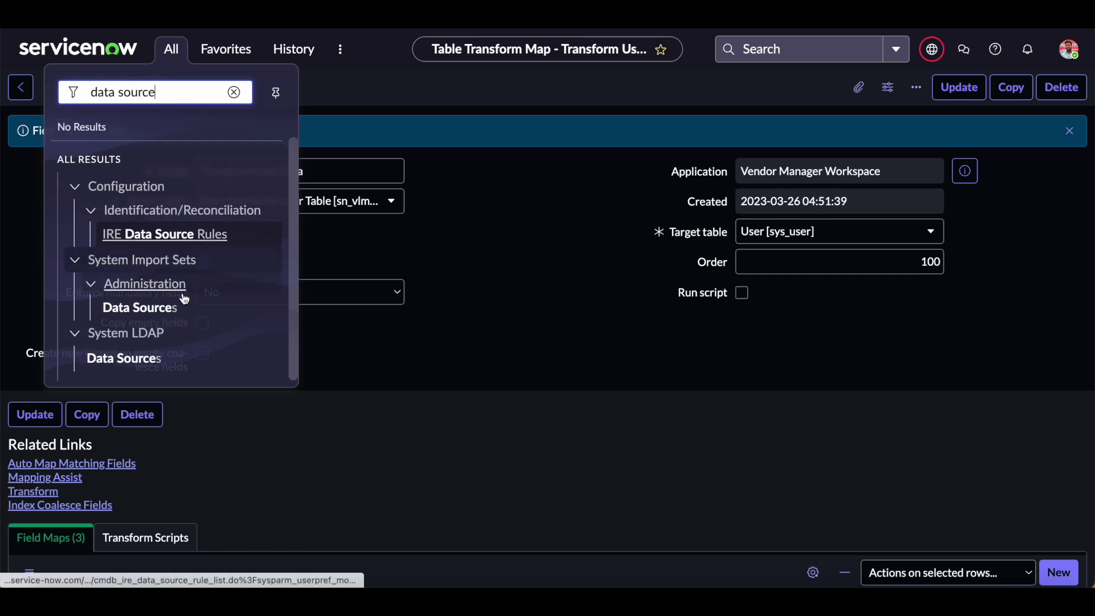
{"action": "left_click", "coordinate": [155, 309]}
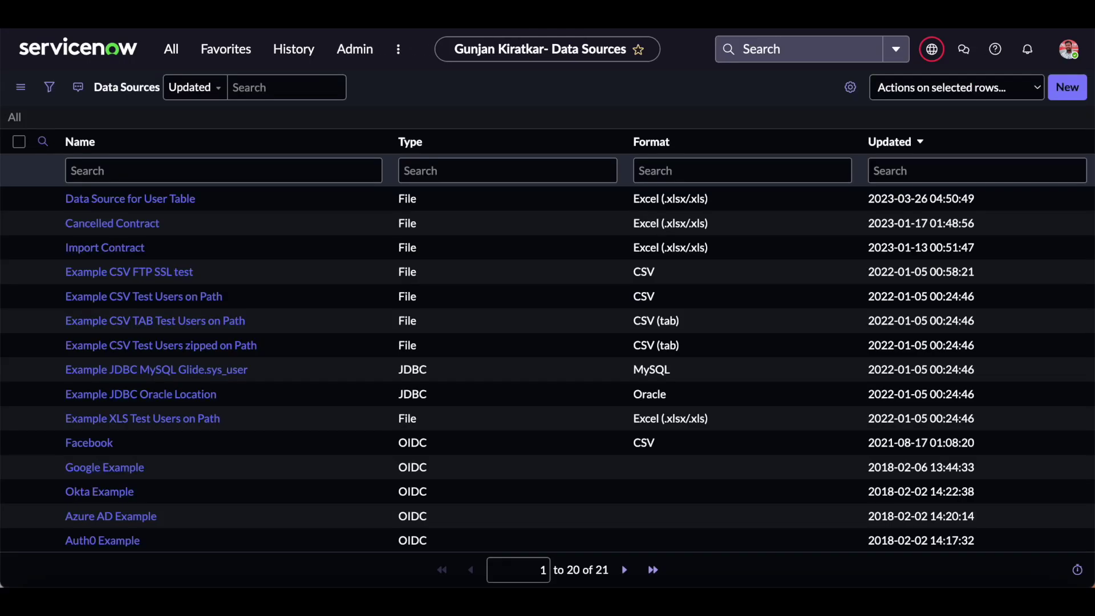
{"action": "right_click", "coordinate": [261, 198]}
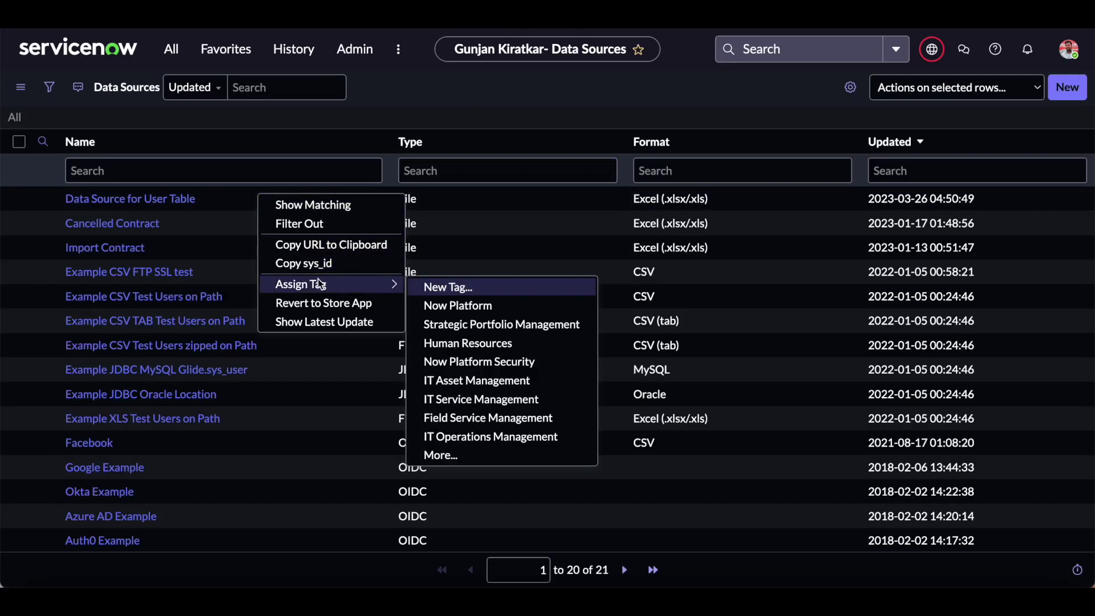
{"action": "left_click", "coordinate": [304, 264]}
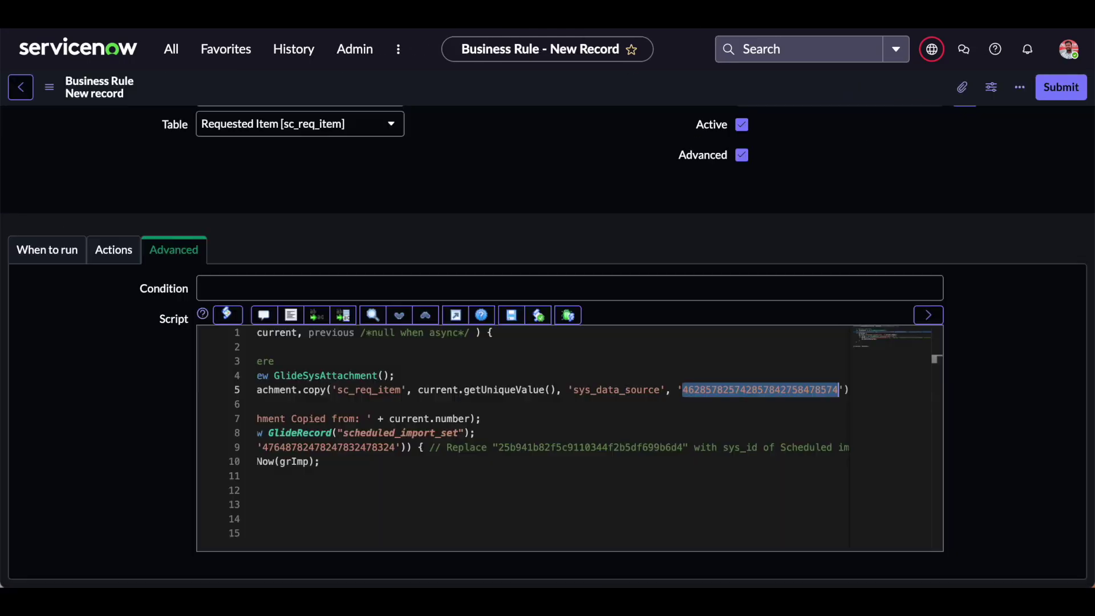
- In the business rule script, replace the placeholder target ID in the attachment.copy call with the copied data source sys_id
{"action": "key", "text": "BackSpace"}
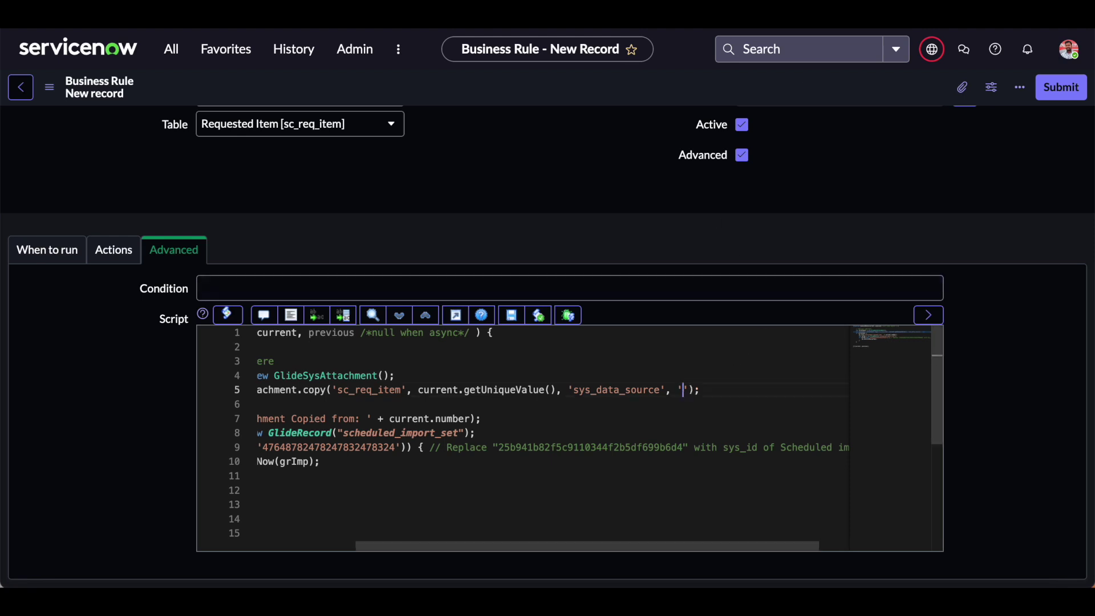
{"action": "key", "text": "ctrl+v"}
{"action": "left_click", "coordinate": [616, 420]}
{"action": "scroll", "coordinate": [569, 406], "scroll_direction": "left", "scroll_amount": 3}
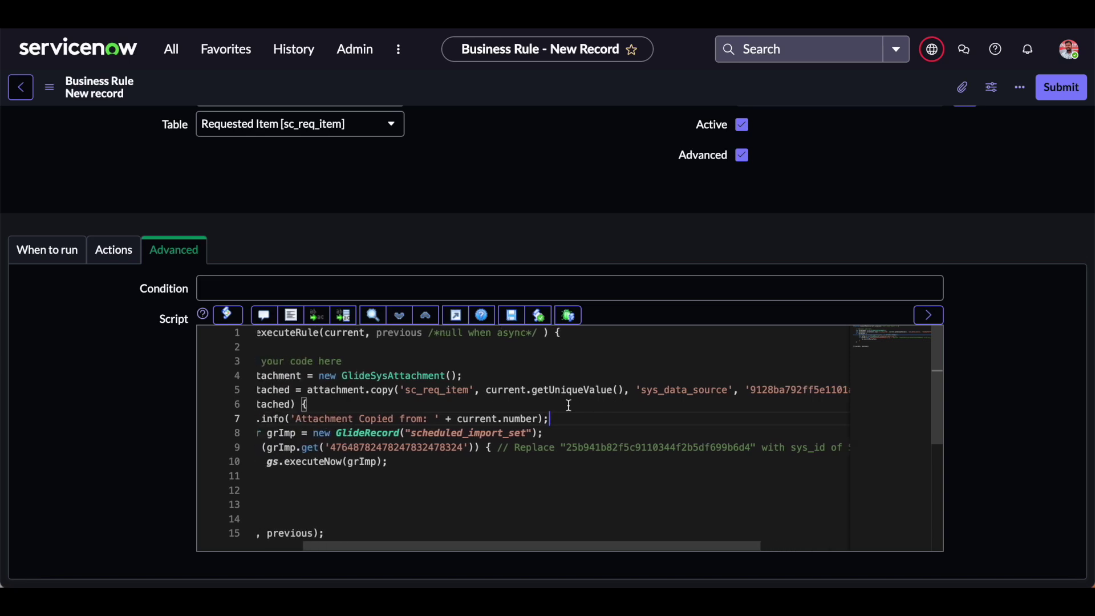
{"action": "scroll", "coordinate": [569, 405], "scroll_direction": "down", "scroll_amount": 1}
{"action": "left_click", "coordinate": [537, 435]}
{"action": "scroll", "coordinate": [446, 408], "scroll_direction": "up", "scroll_amount": 1}
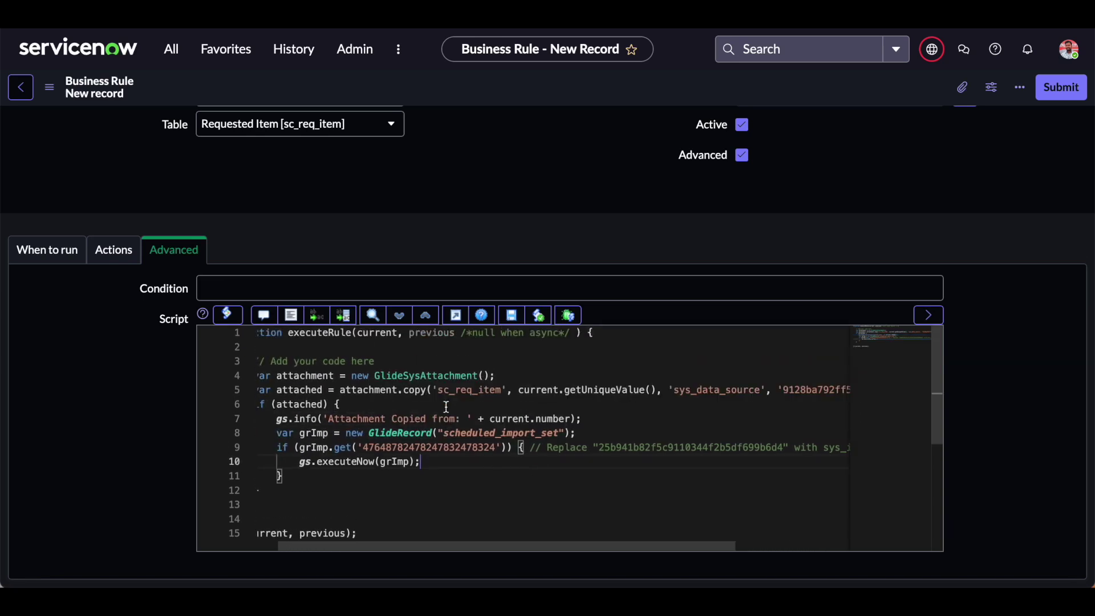
- Copy the sys_id of the Scheduled User Data import and substitute it for the placeholder ID in the script's grImp.get call
{"action": "scroll", "coordinate": [447, 407], "scroll_direction": "down", "scroll_amount": 1}
{"action": "double_click", "coordinate": [428, 417]}
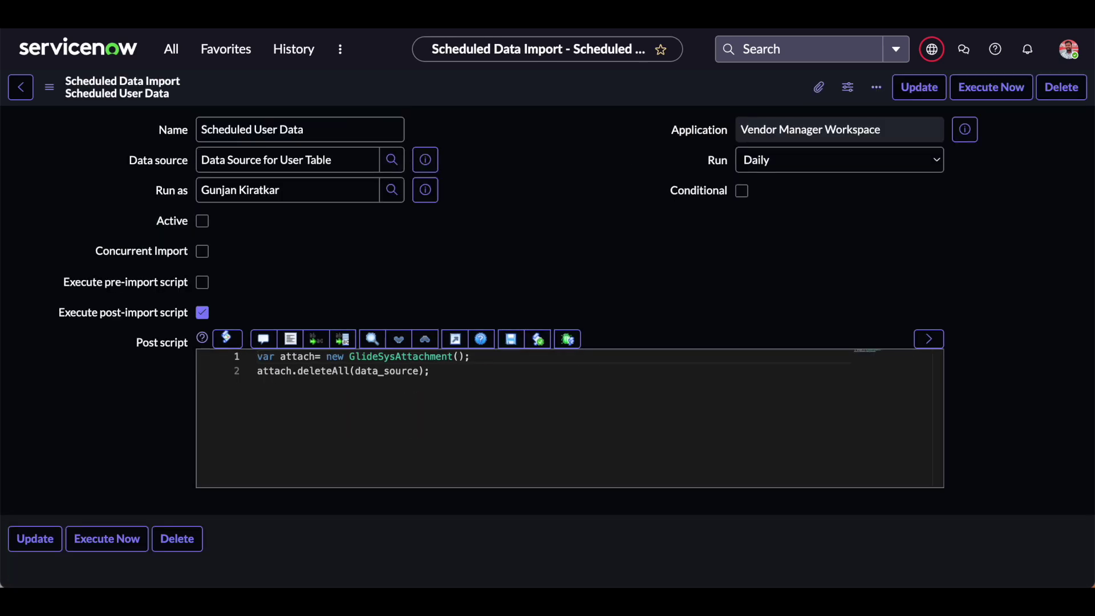
{"action": "right_click", "coordinate": [492, 90]}
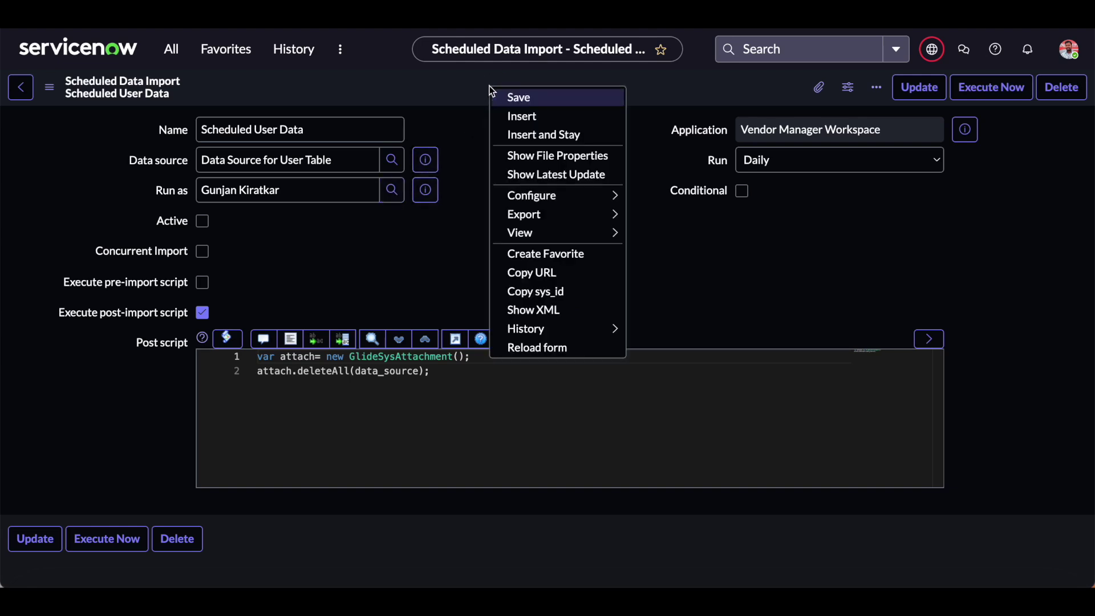
{"action": "left_click", "coordinate": [530, 293]}
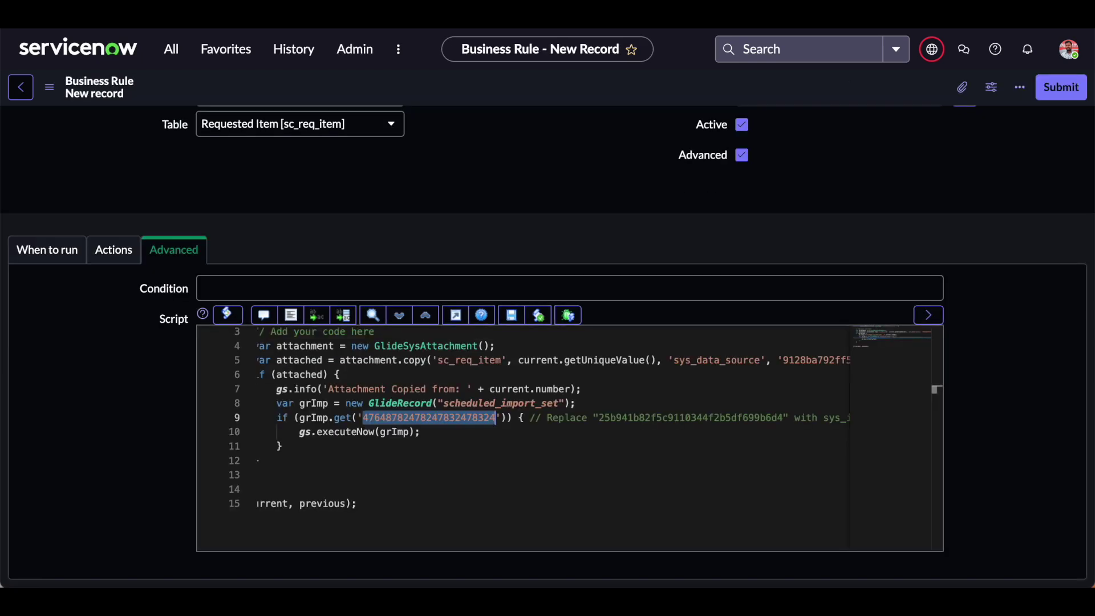
{"action": "key", "text": "BackSpace"}
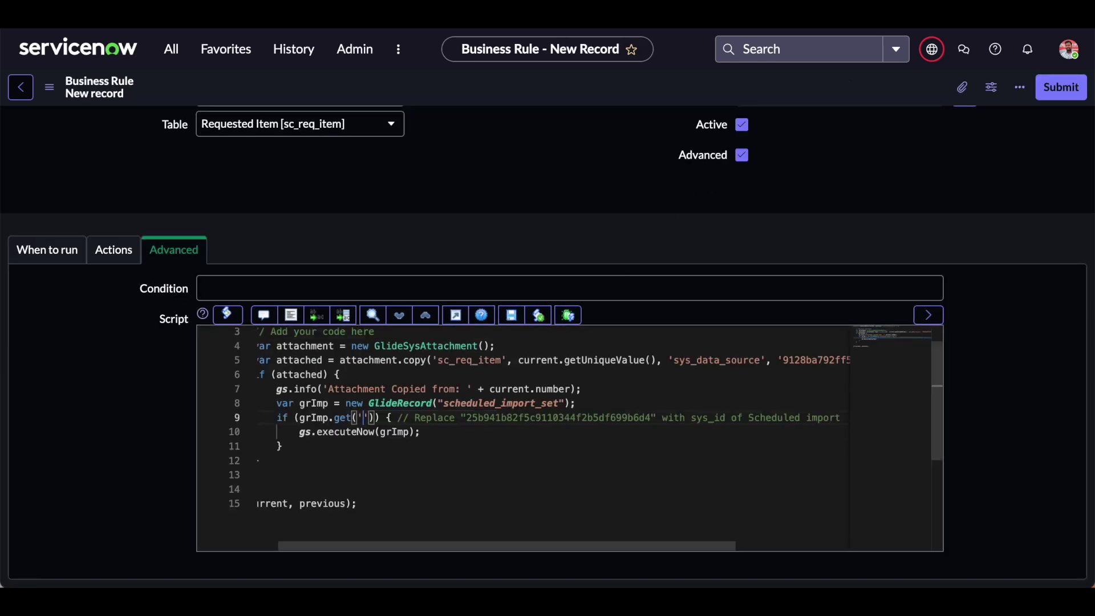
{"action": "key", "text": "ctrl+v"}
{"action": "left_click", "coordinate": [549, 446]}
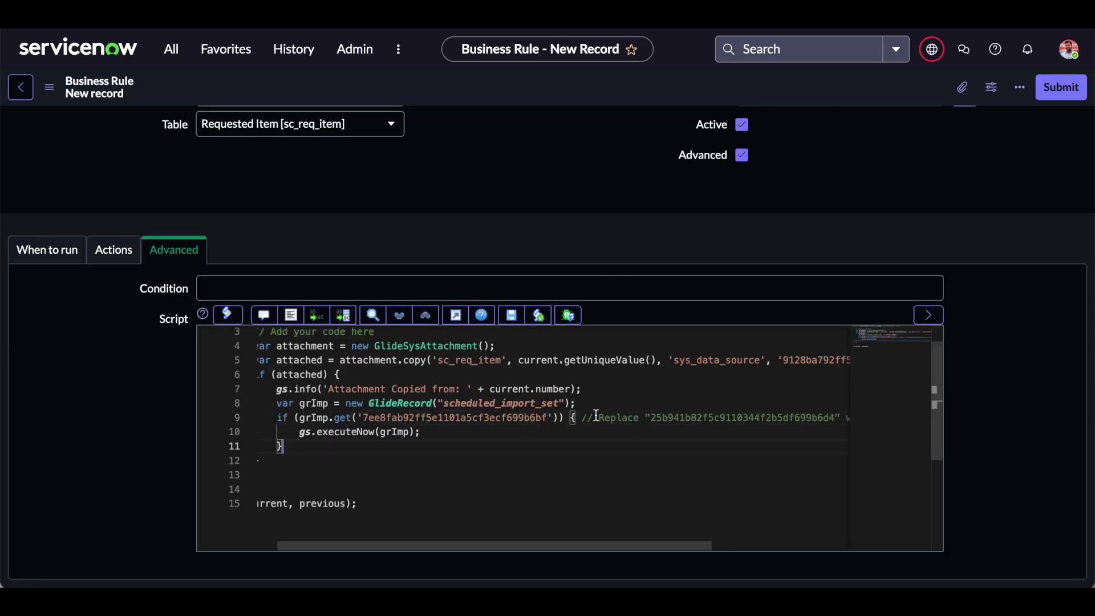
- Delete the Replace comment after the grImp.get condition, review the executeNow call and save the business rule
{"action": "left_click_drag", "start_coordinate": [581, 418], "coordinate": [835, 417]}
{"action": "key", "text": "BackSpace"}
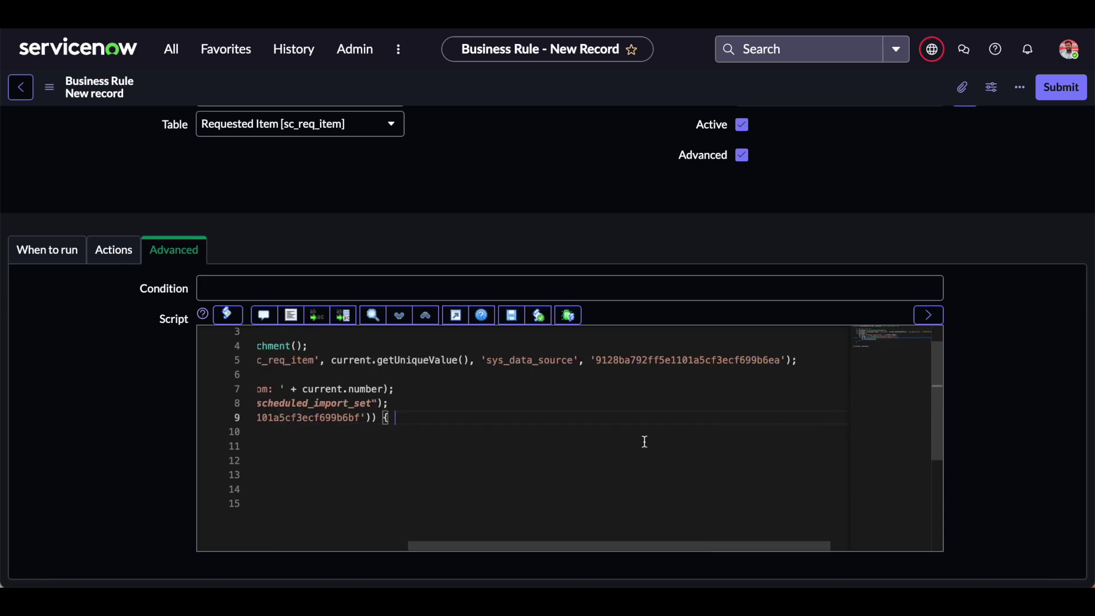
{"action": "scroll", "coordinate": [643, 440], "scroll_direction": "left", "scroll_amount": 5}
{"action": "scroll", "coordinate": [645, 442], "scroll_direction": "up", "scroll_amount": 1}
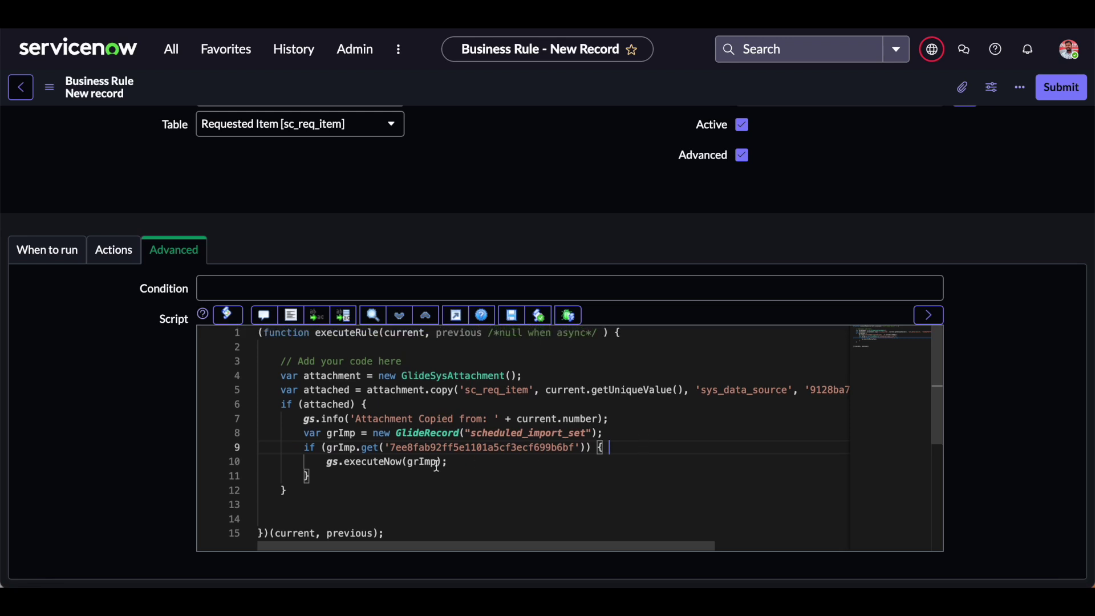
{"action": "double_click", "coordinate": [397, 463]}
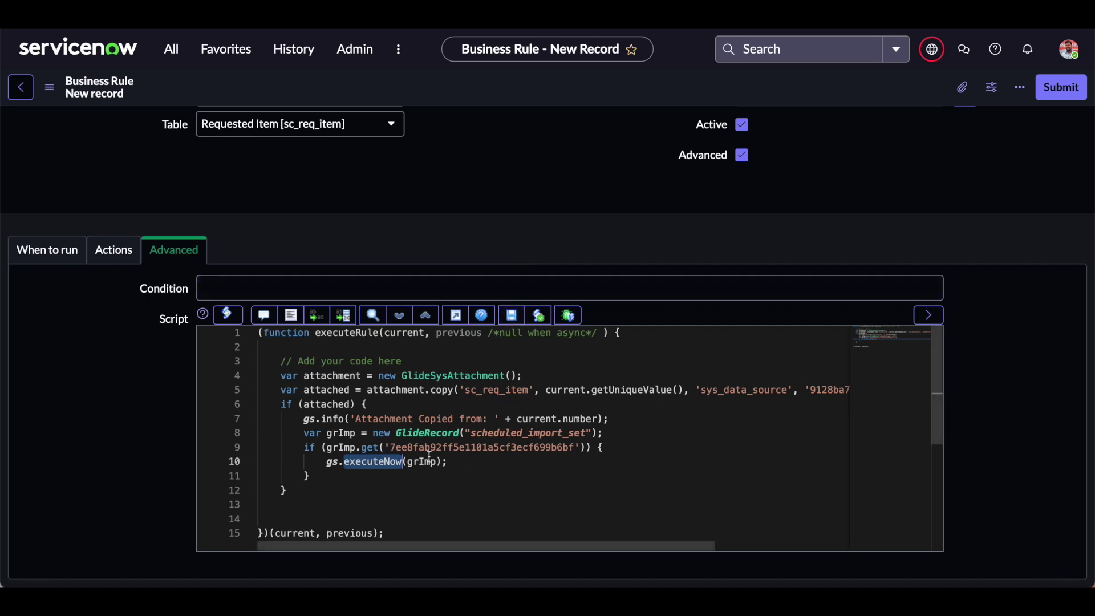
{"action": "left_click", "coordinate": [494, 447]}
{"action": "double_click", "coordinate": [494, 448]}
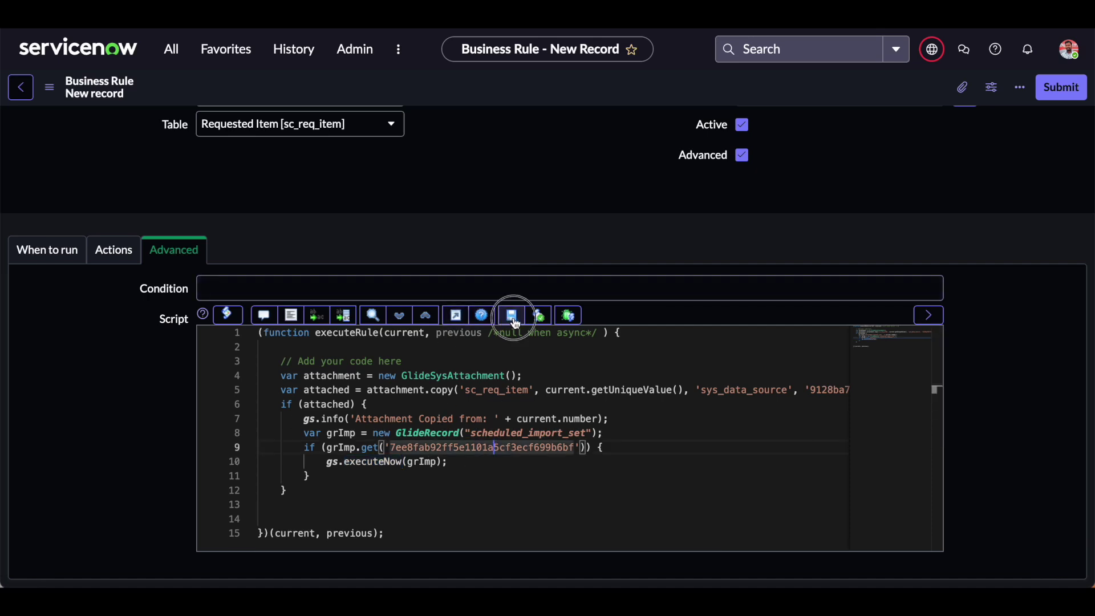
{"action": "left_click", "coordinate": [513, 320]}
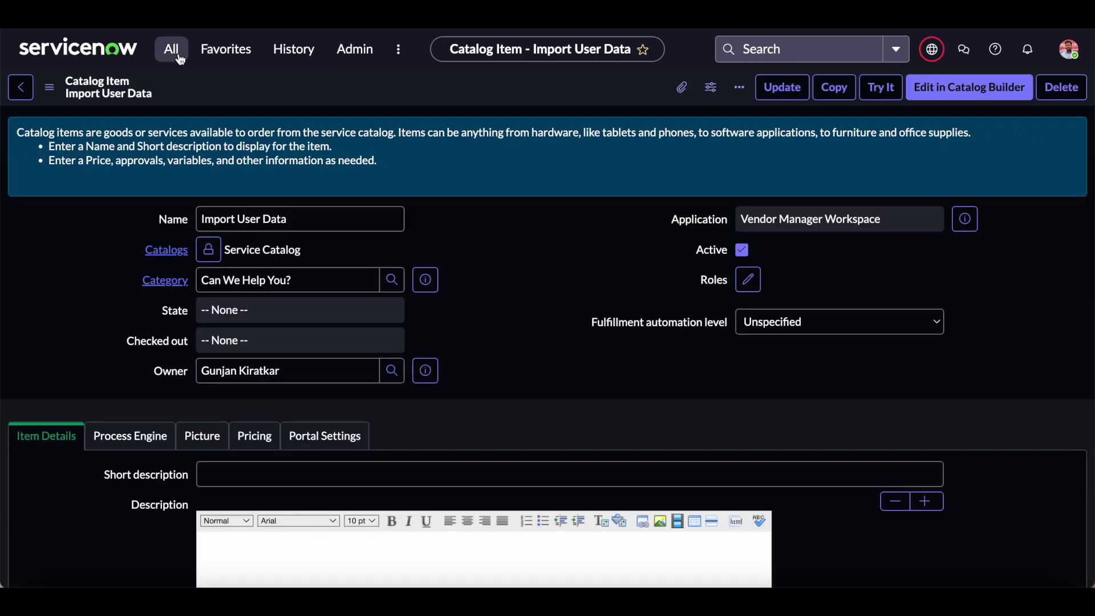
- Open the user table's record list with sys_user.LIST
{"action": "left_click", "coordinate": [171, 49]}
{"action": "key", "text": "ctrl+a"}
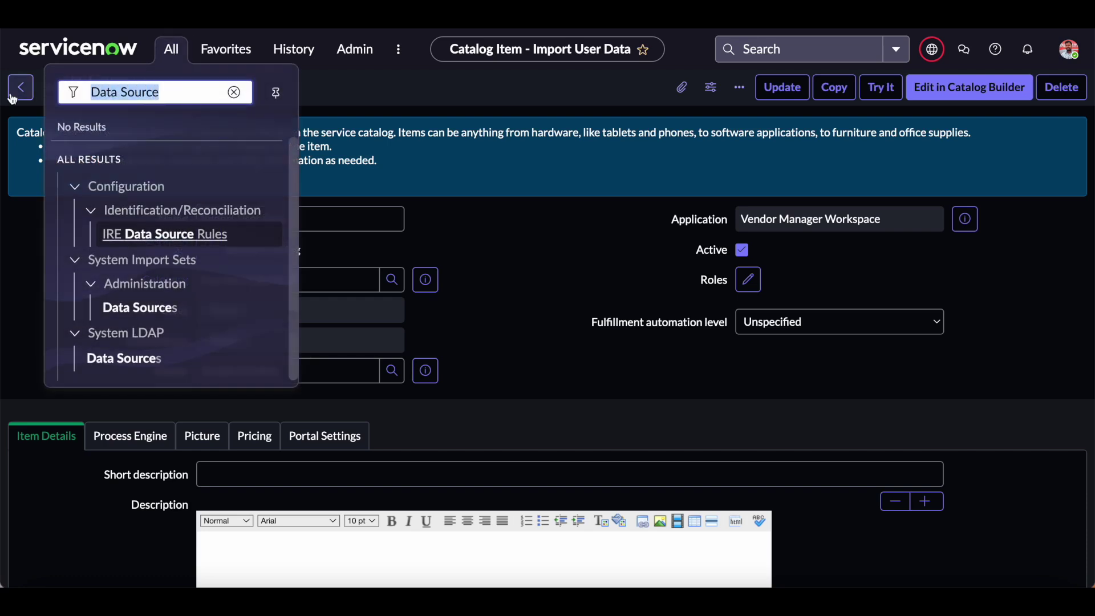
{"action": "type", "text": "sys_user.LIST"}
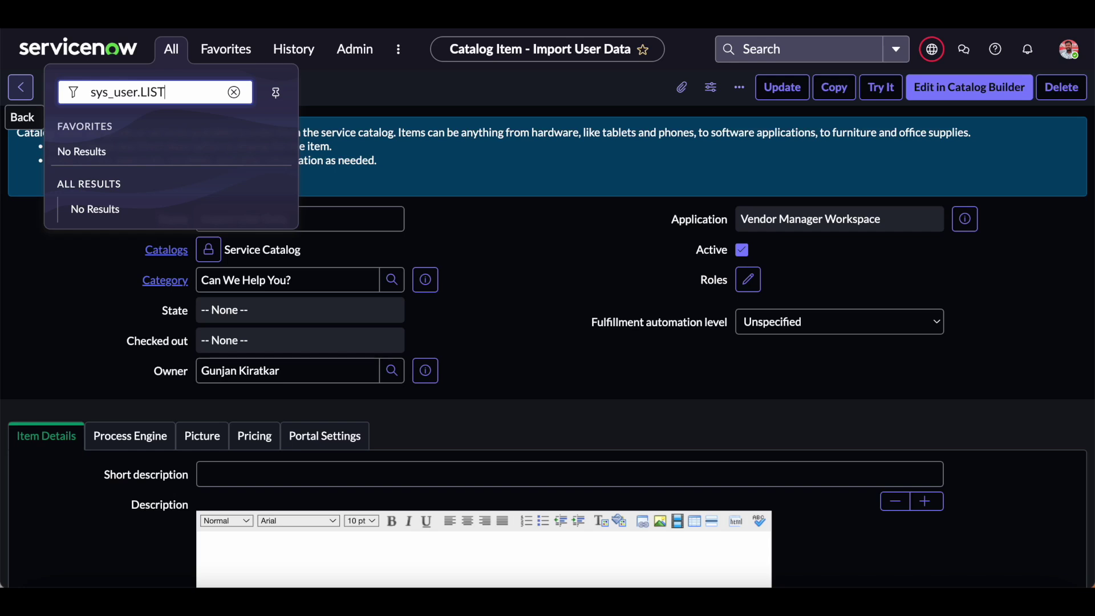
{"action": "key", "text": "Return"}
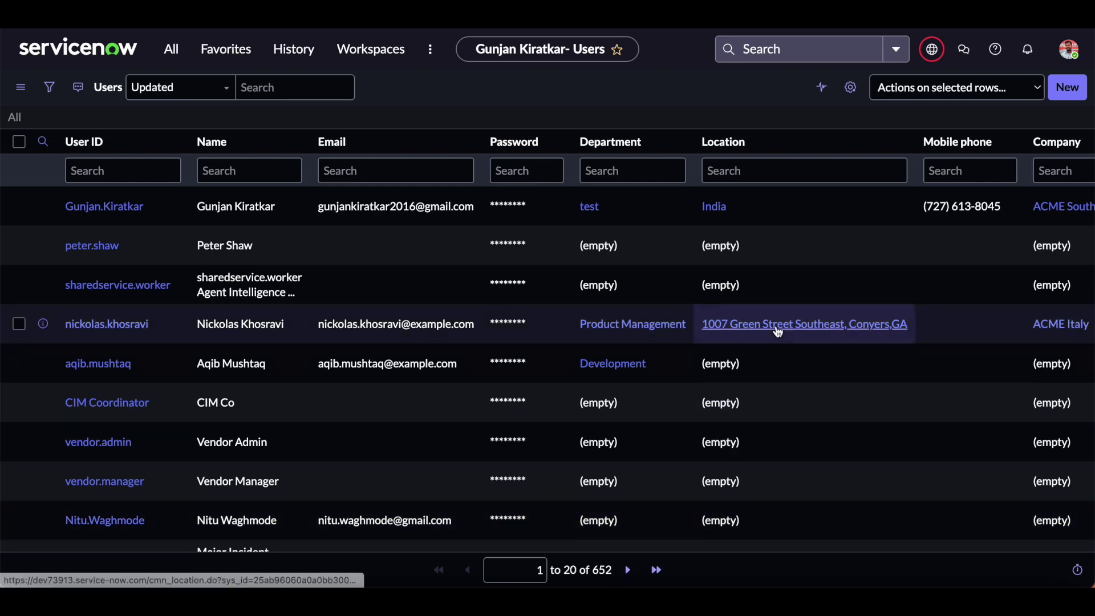
- Check the Users list's column setup without changing it, and sort the records by Created with the newest first
{"action": "left_click", "coordinate": [851, 87]}
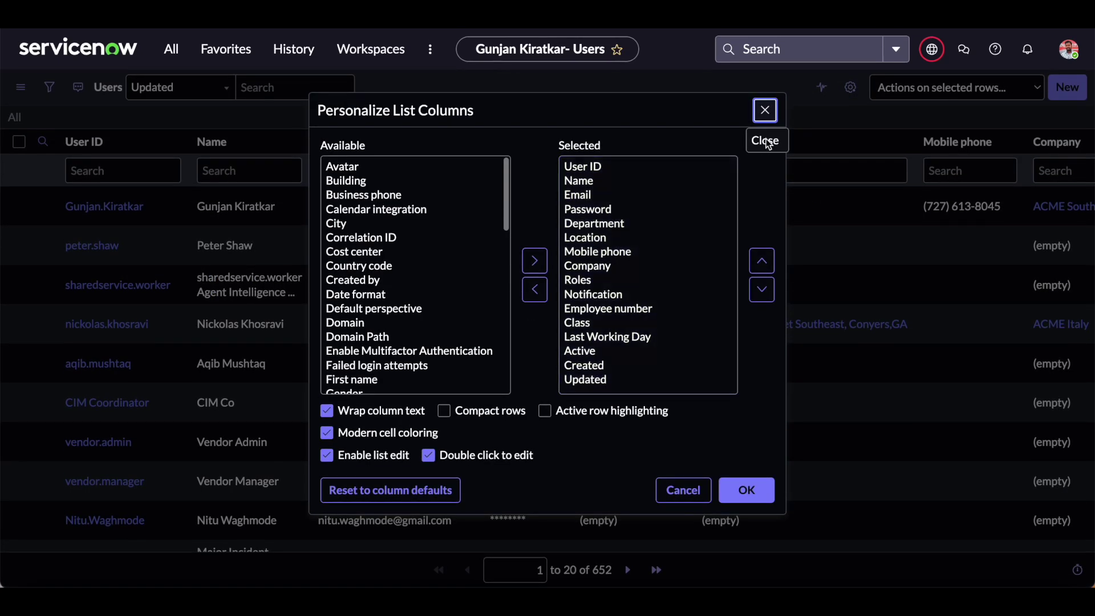
{"action": "left_click", "coordinate": [766, 113]}
{"action": "scroll", "coordinate": [913, 277], "scroll_direction": "right", "scroll_amount": 3}
{"action": "scroll", "coordinate": [913, 277], "scroll_direction": "right", "scroll_amount": 10}
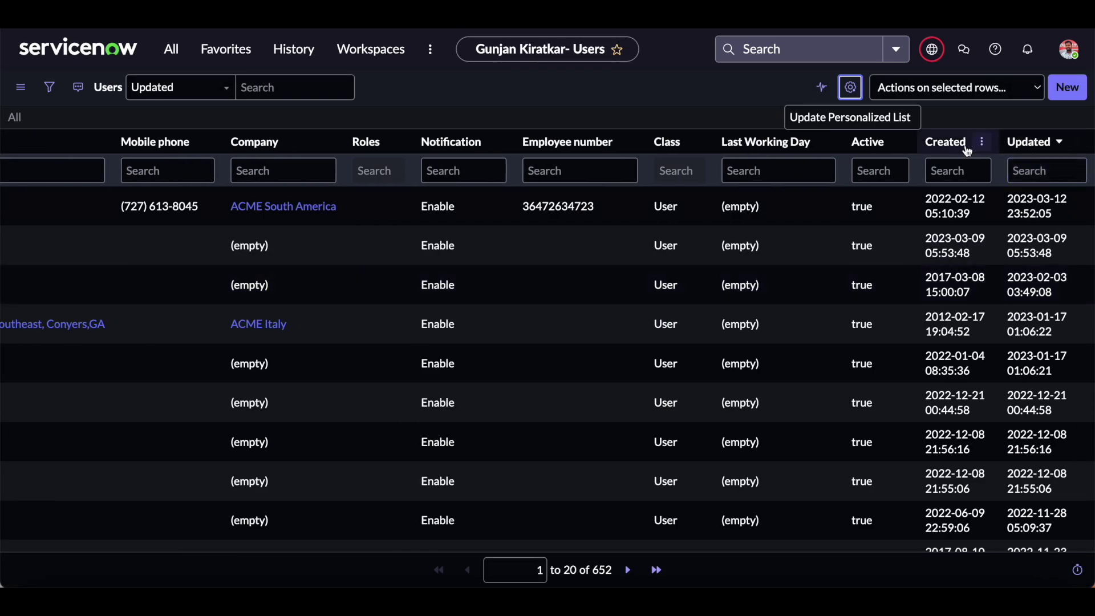
{"action": "left_click", "coordinate": [947, 142]}
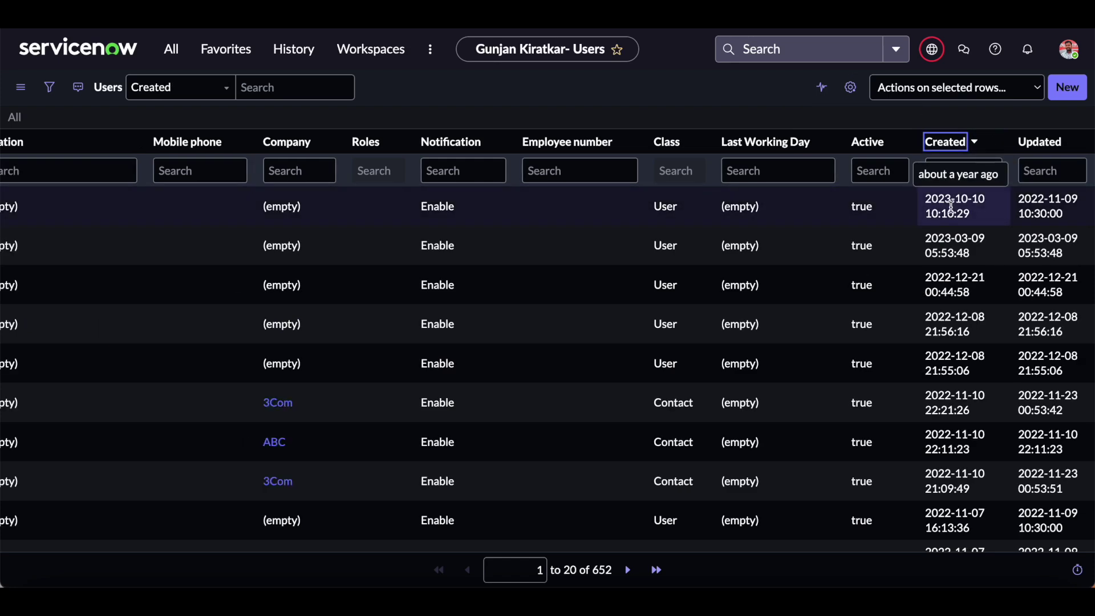
{"action": "scroll", "coordinate": [695, 220], "scroll_direction": "left", "scroll_amount": 10}
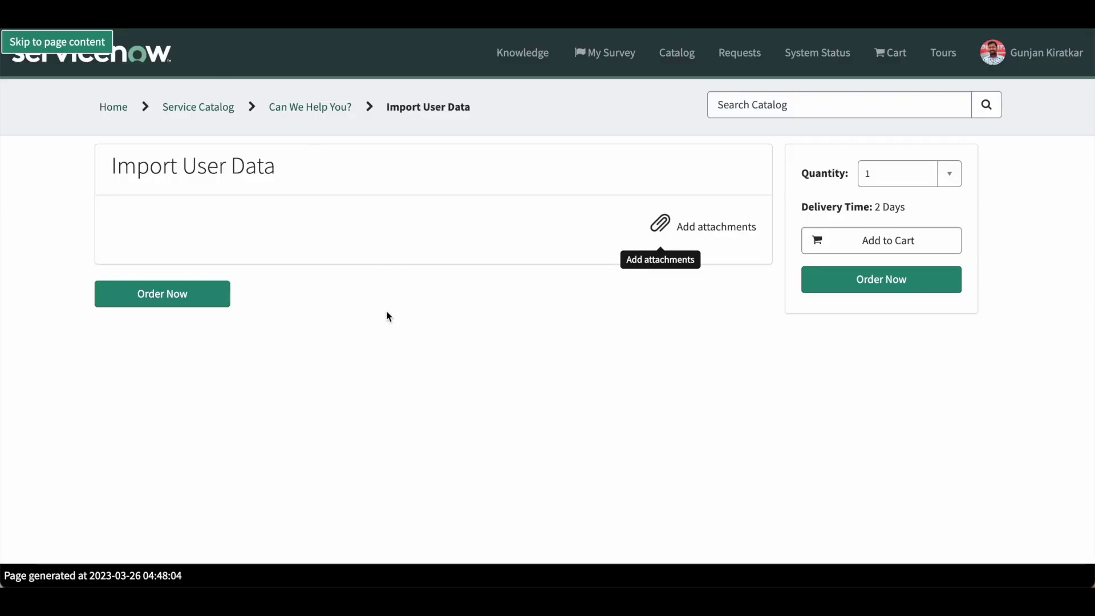
- Reload the Import User Data catalog item, attach User Demo.xlsx, and order it through checkout
{"action": "key", "text": "F5"}
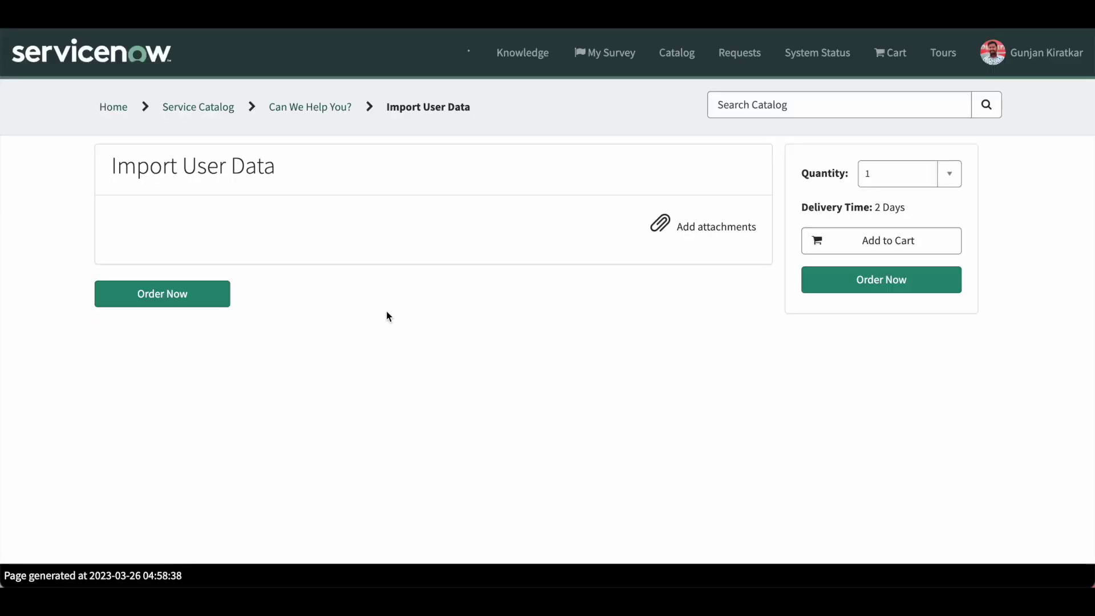
{"action": "left_click", "coordinate": [660, 223]}
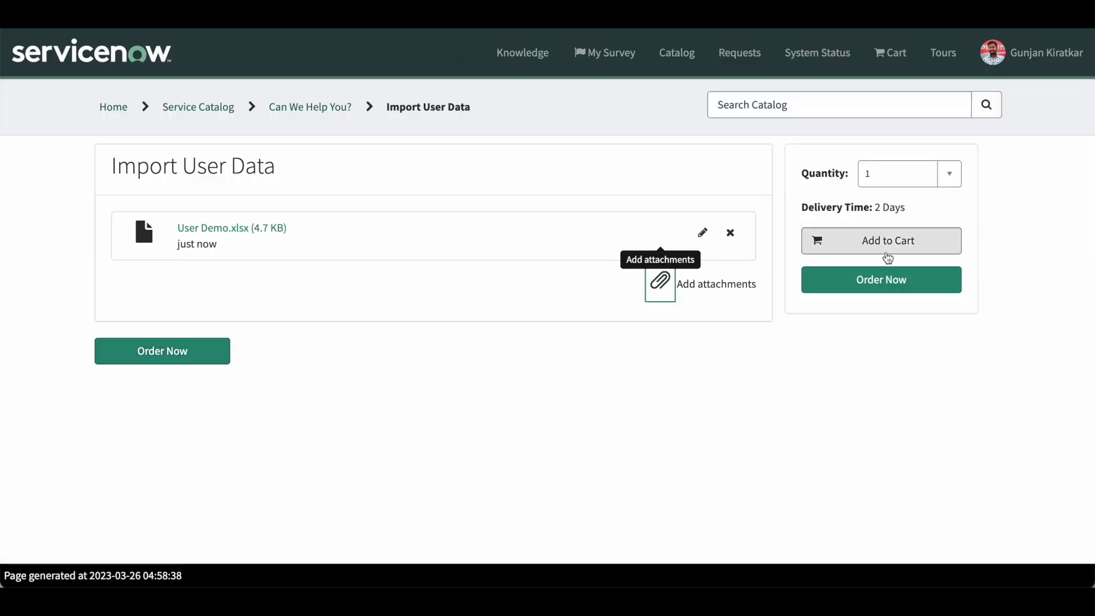
{"action": "left_click", "coordinate": [850, 282]}
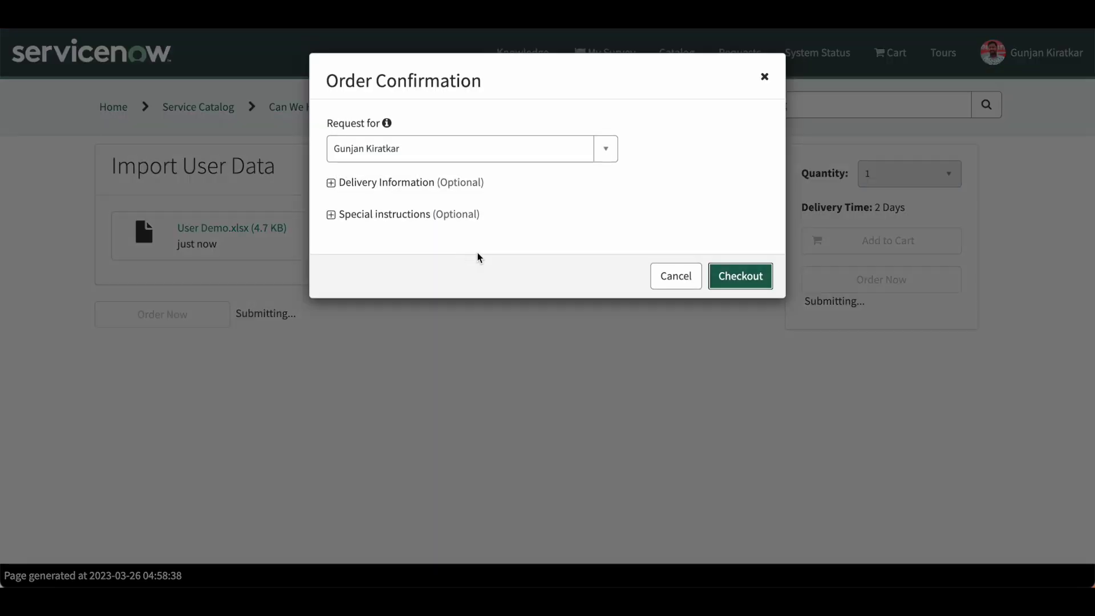
{"action": "left_click", "coordinate": [743, 277]}
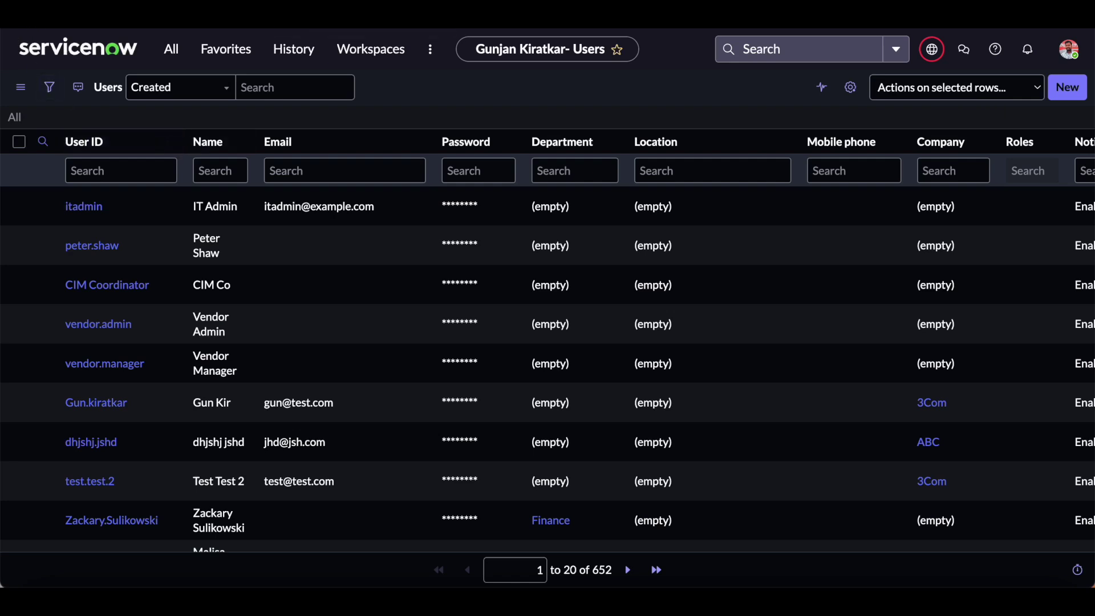
- Refresh the Users list and check the newest records for the users imported from the spreadsheet
{"action": "left_click", "coordinate": [286, 165]}
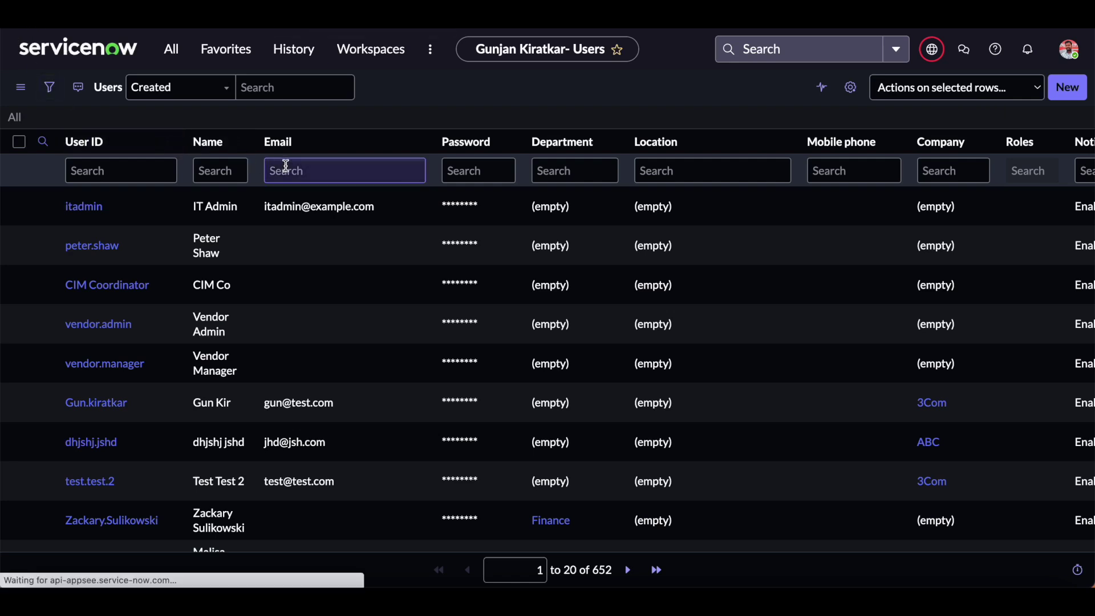
{"action": "key", "text": "Return"}
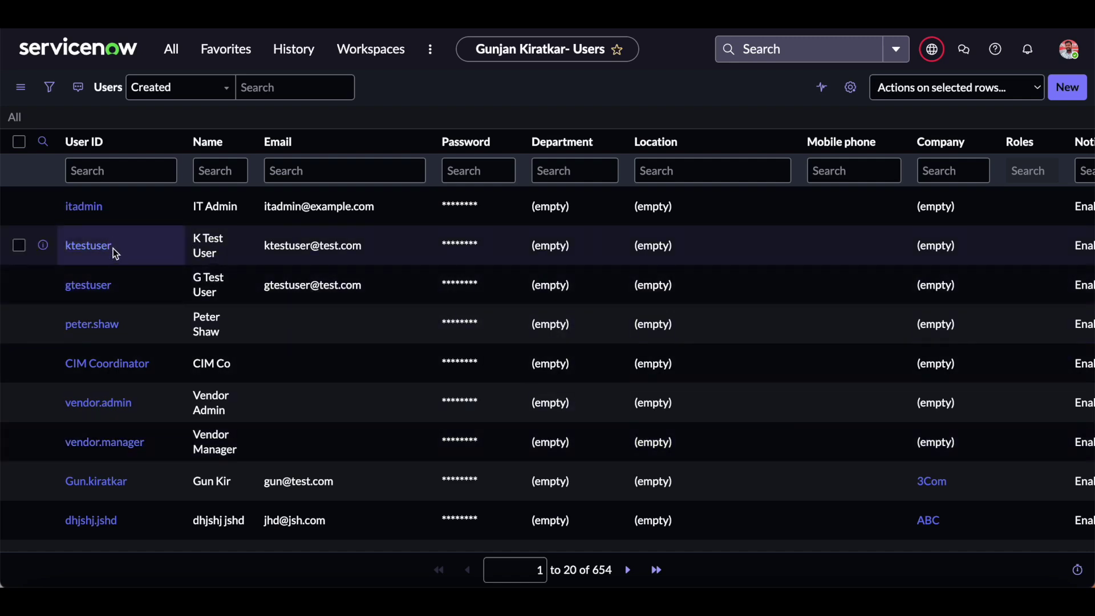
{"action": "left_click_drag", "start_coordinate": [379, 291], "coordinate": [444, 283]}
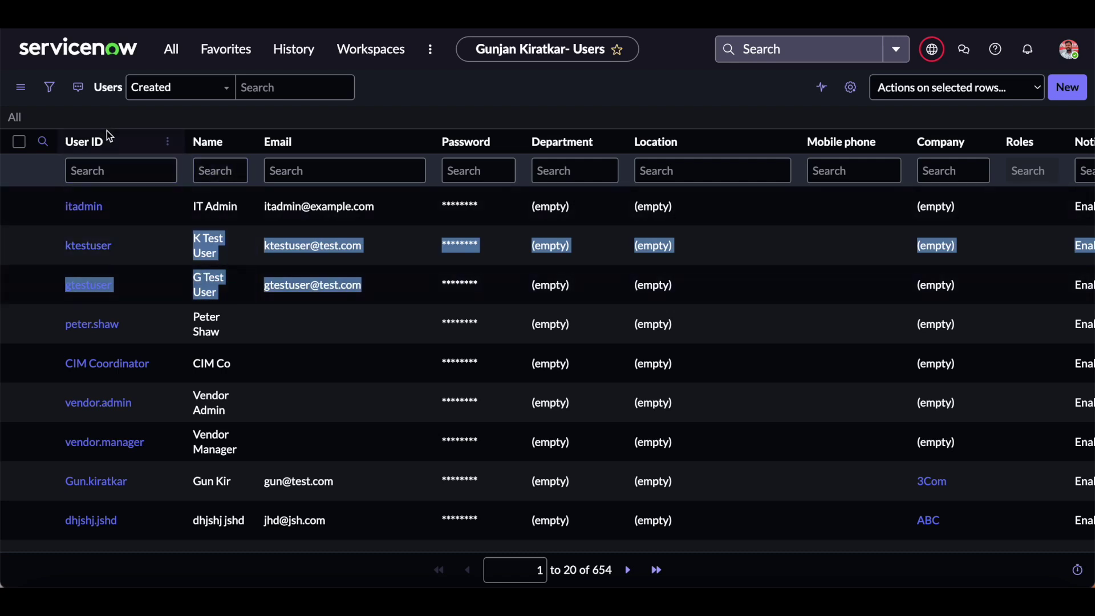
{"action": "left_click", "coordinate": [385, 257]}
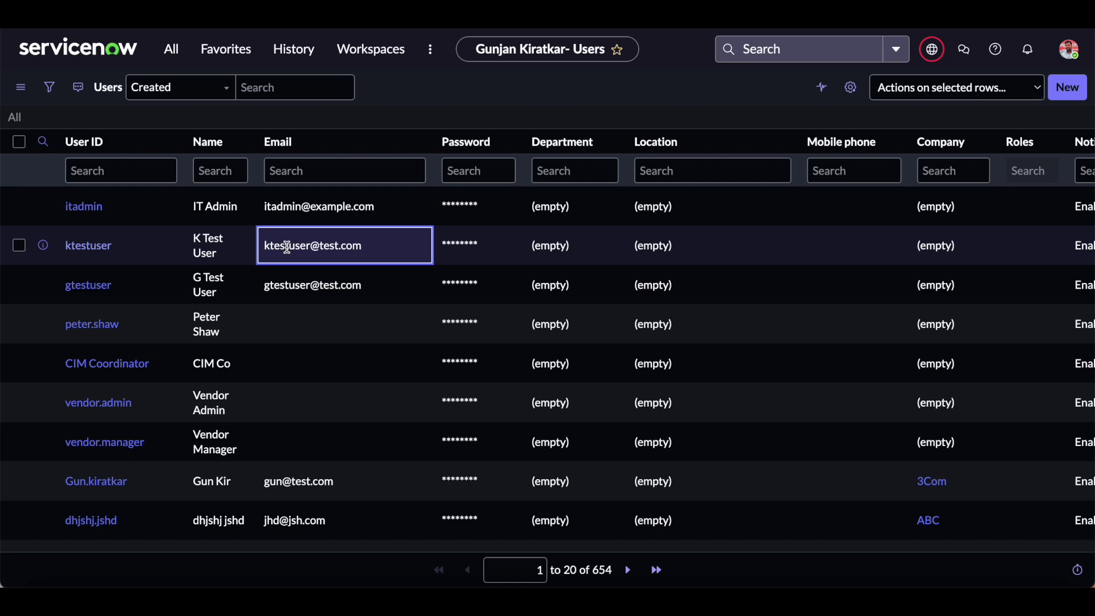
{"action": "key", "text": "super+shift+5"}
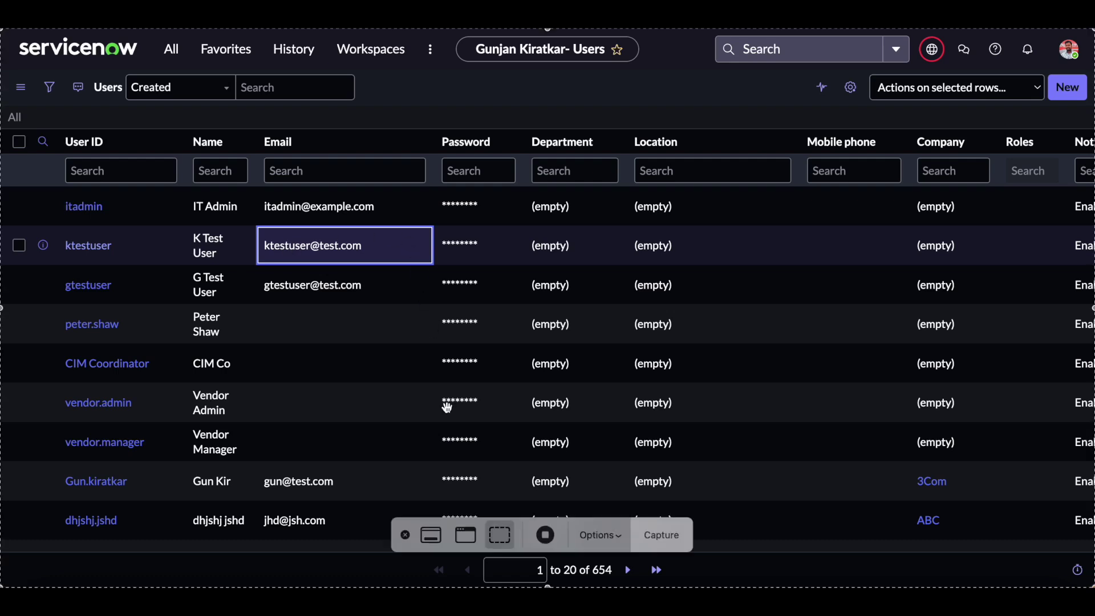